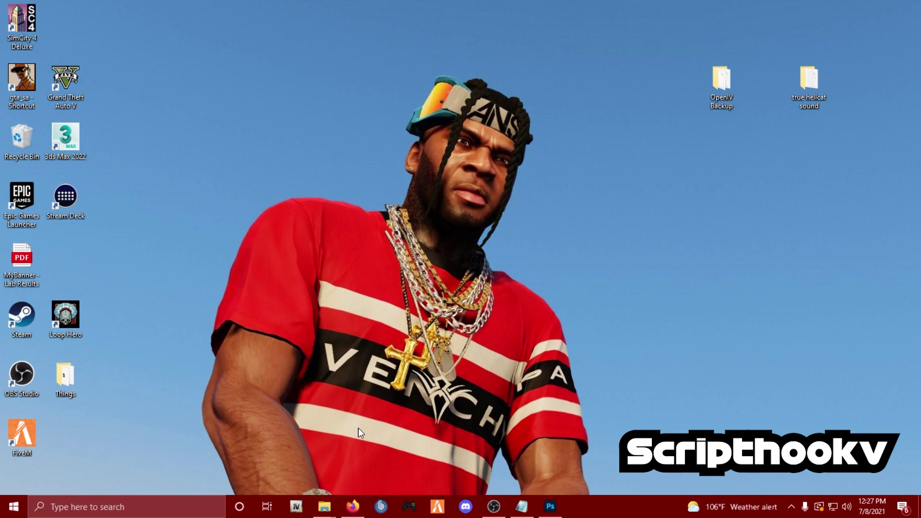
- Switch to Firefox and review the Script Hook V page's title, web address, installation notes and download table
{"action": "left_click", "coordinate": [352, 506]}
{"action": "left_click", "coordinate": [85, 2]}
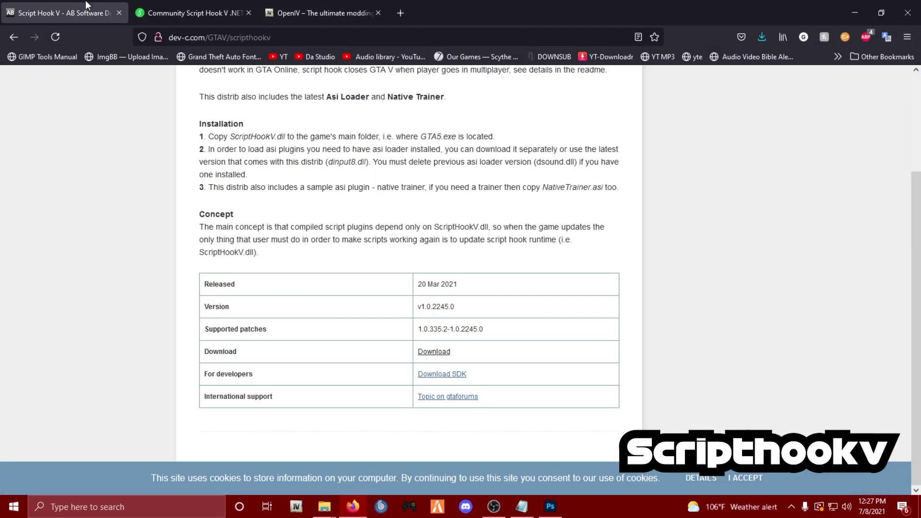
{"action": "scroll", "coordinate": [86, 133], "scroll_direction": "up", "scroll_amount": 3}
{"action": "left_click_drag", "start_coordinate": [199, 144], "coordinate": [291, 144]}
{"action": "left_click", "coordinate": [156, 180]}
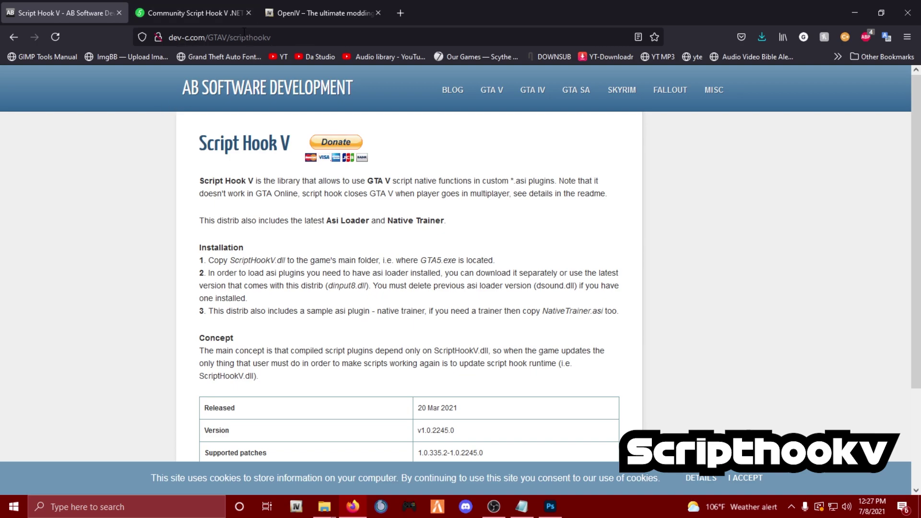
{"action": "double_click", "coordinate": [281, 37]}
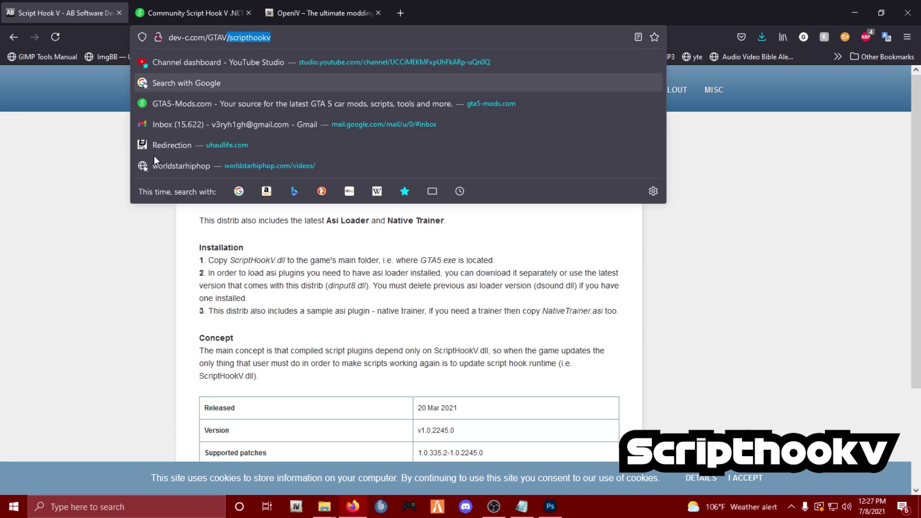
{"action": "left_click", "coordinate": [84, 240]}
{"action": "scroll", "coordinate": [100, 218], "scroll_direction": "down", "scroll_amount": 1}
{"action": "scroll", "coordinate": [164, 223], "scroll_direction": "down", "scroll_amount": 1}
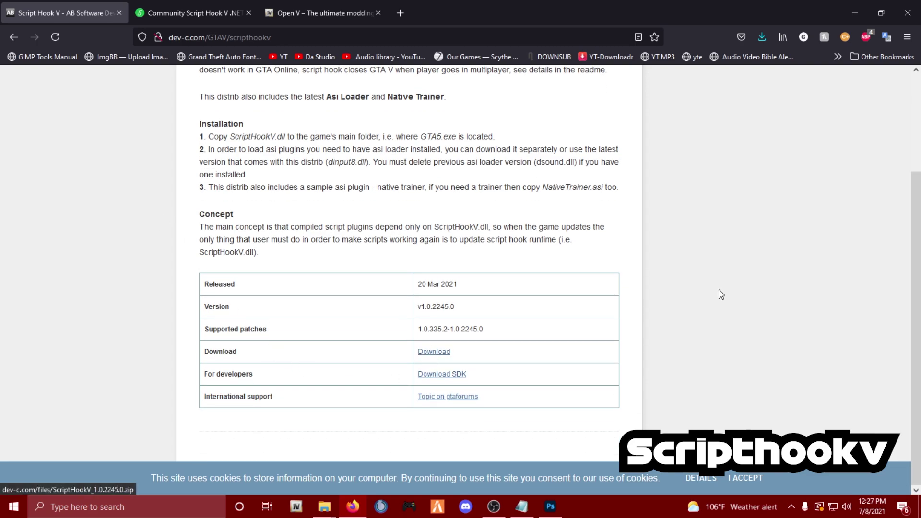
- Bring up the downloaded ScriptHookV archive in File Explorer, put the browser away and reposition the archive window on the desktop
{"action": "left_click", "coordinate": [323, 509]}
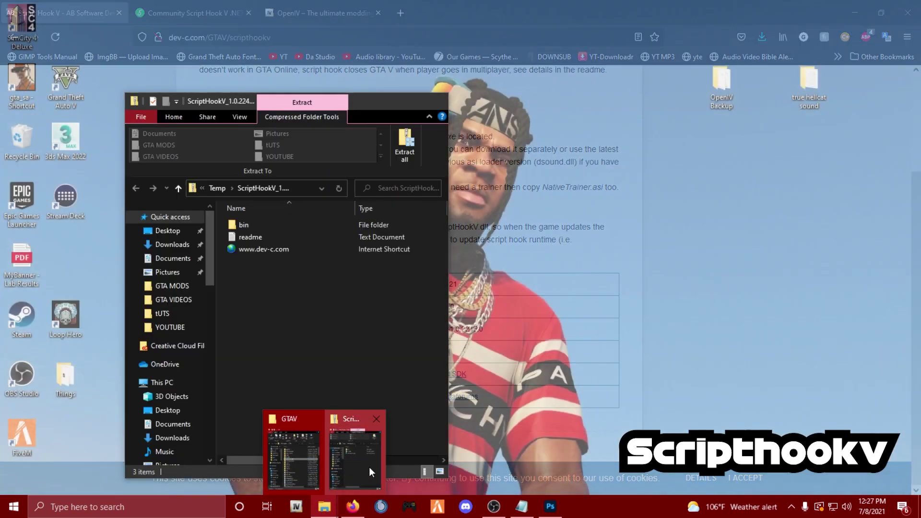
{"action": "left_click", "coordinate": [369, 467]}
{"action": "left_click", "coordinate": [862, 5]}
{"action": "left_click_drag", "start_coordinate": [353, 97], "coordinate": [402, 41]}
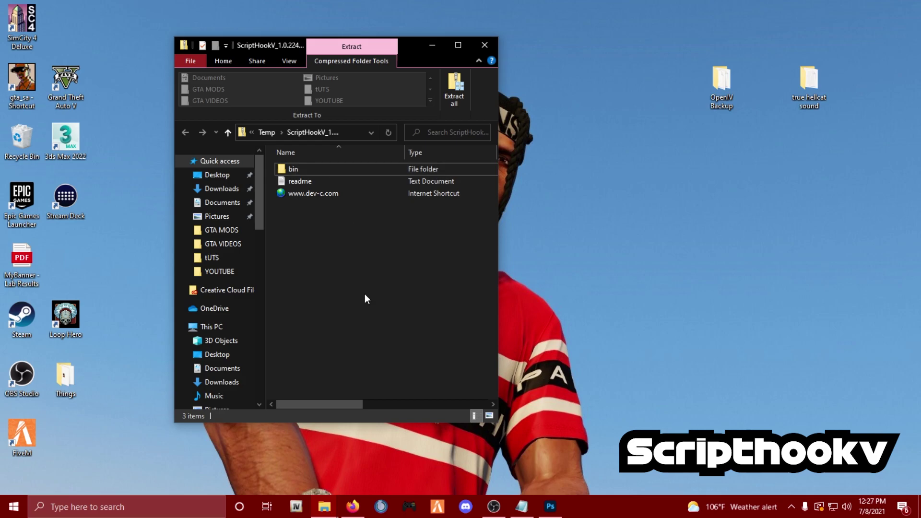
- Switch back to Firefox and search the web for "winrar" in a new tab
{"action": "left_click", "coordinate": [352, 506]}
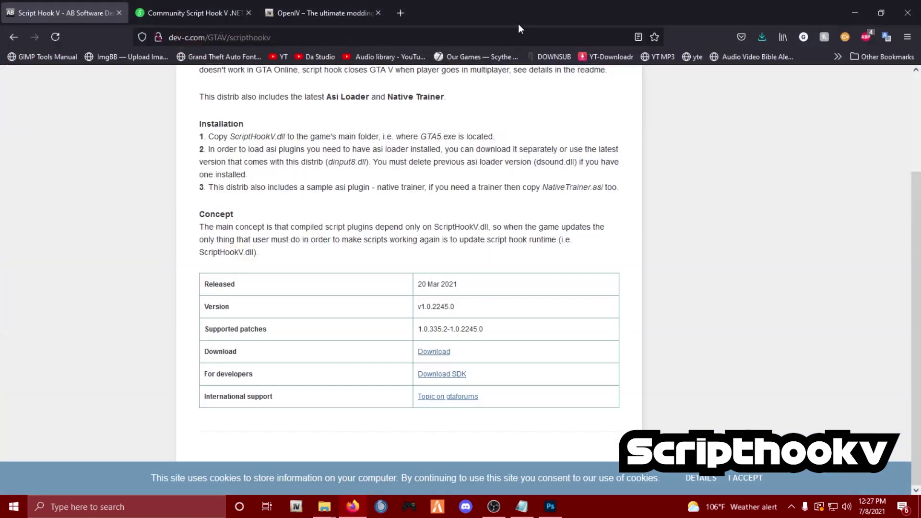
{"action": "left_click", "coordinate": [401, 12]}
{"action": "type", "text": "winrar"}
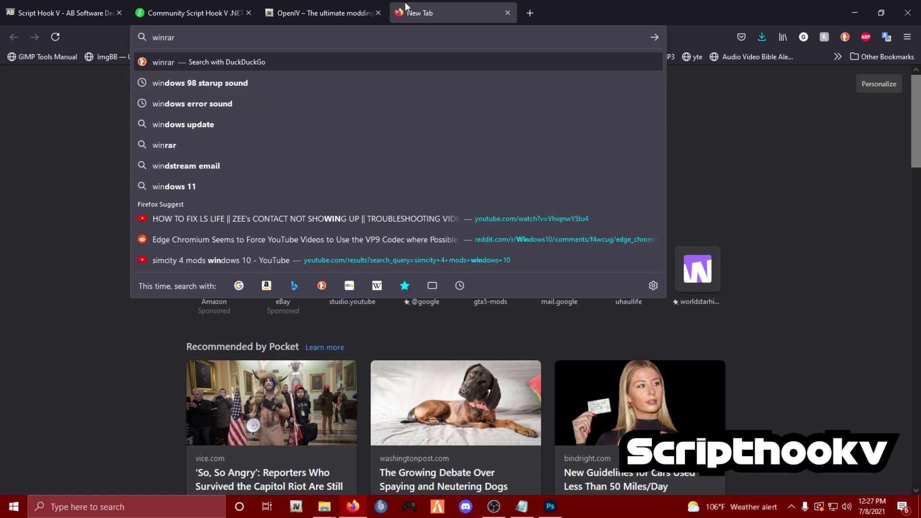
{"action": "key", "text": "Return"}
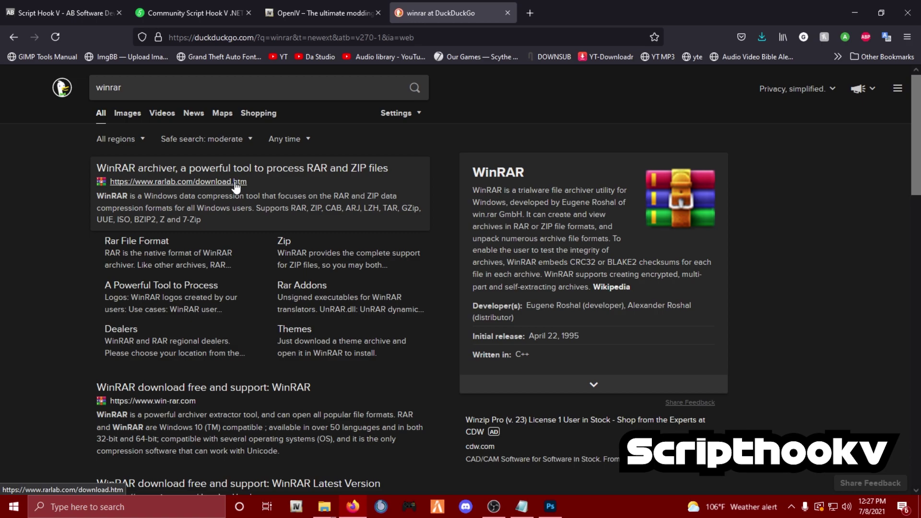
- Search for "7-zip" instead, look over the results and close the search tab
{"action": "left_click", "coordinate": [121, 87]}
{"action": "key", "text": "ctrl+a"}
{"action": "key", "text": "BackSpace"}
{"action": "type", "text": "7-zip"}
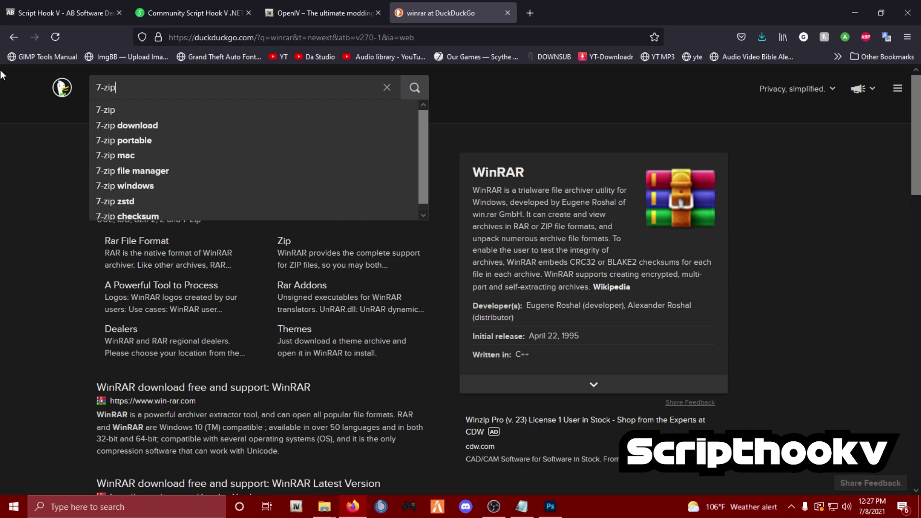
{"action": "key", "text": "Return"}
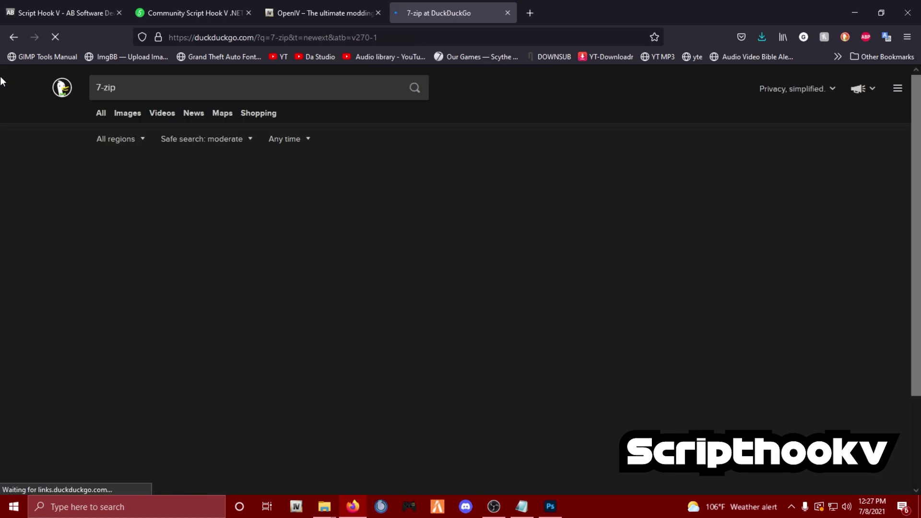
{"action": "scroll", "coordinate": [61, 166], "scroll_direction": "down", "scroll_amount": 4}
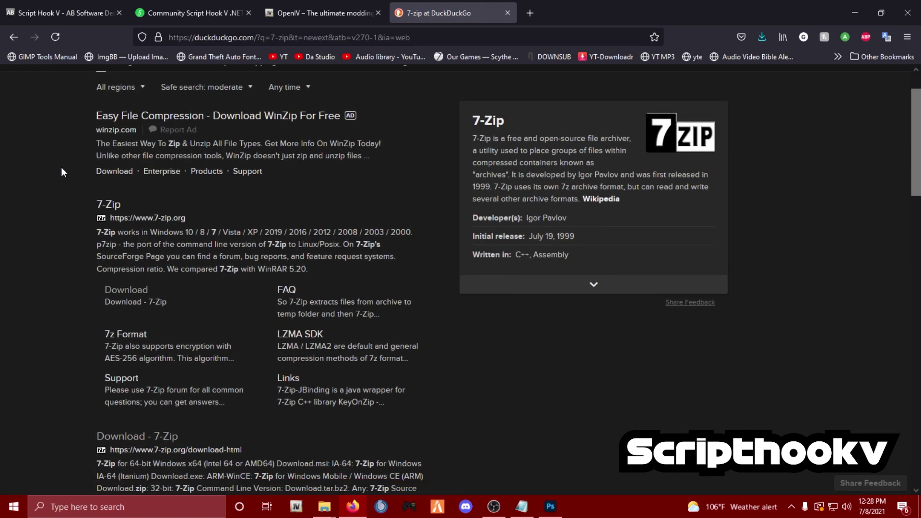
{"action": "scroll", "coordinate": [66, 165], "scroll_direction": "up", "scroll_amount": 4}
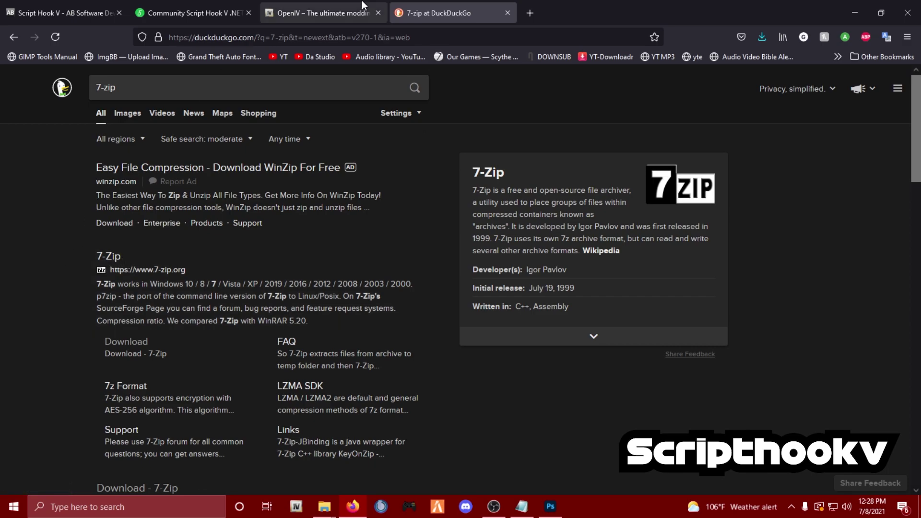
{"action": "left_click", "coordinate": [509, 13]}
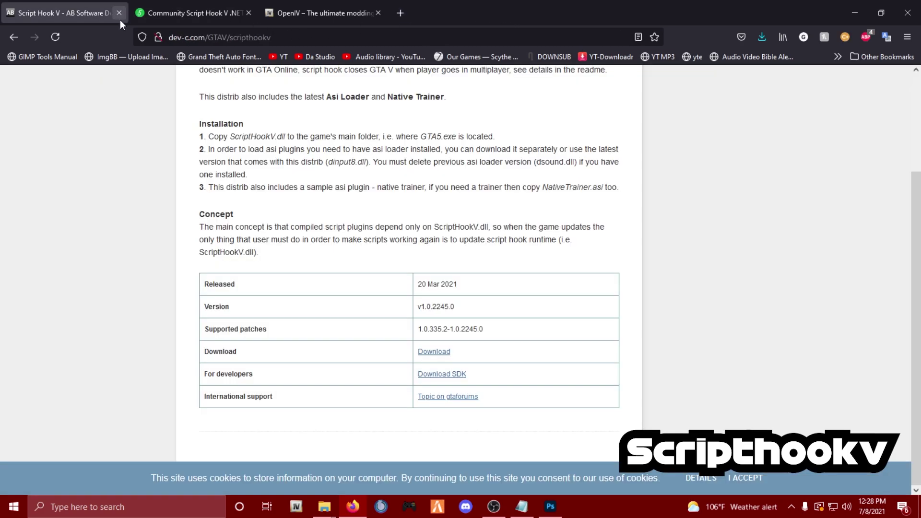
- Return to the ScriptHookV archive, open its bin folder and select dinput8.dll and ScriptHookV.dll, leaving out NativeTrainer.asi
{"action": "left_click", "coordinate": [857, 8]}
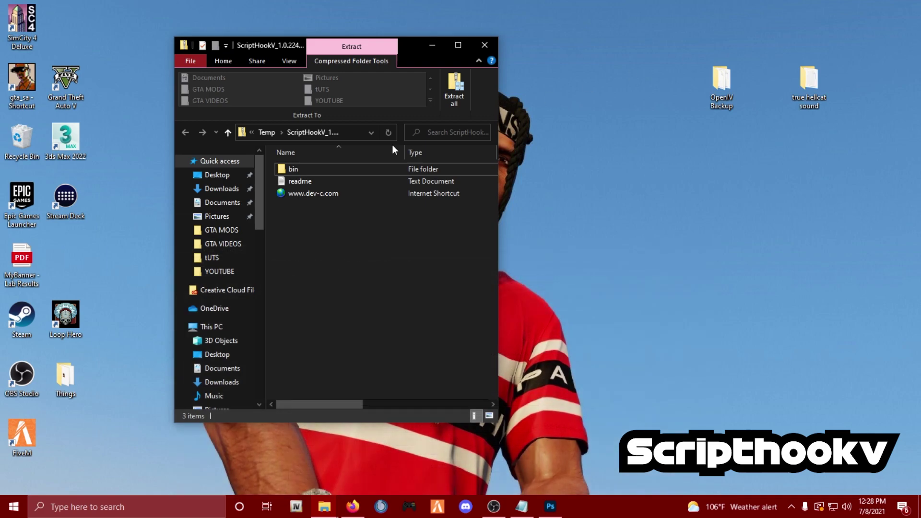
{"action": "left_click", "coordinate": [305, 169]}
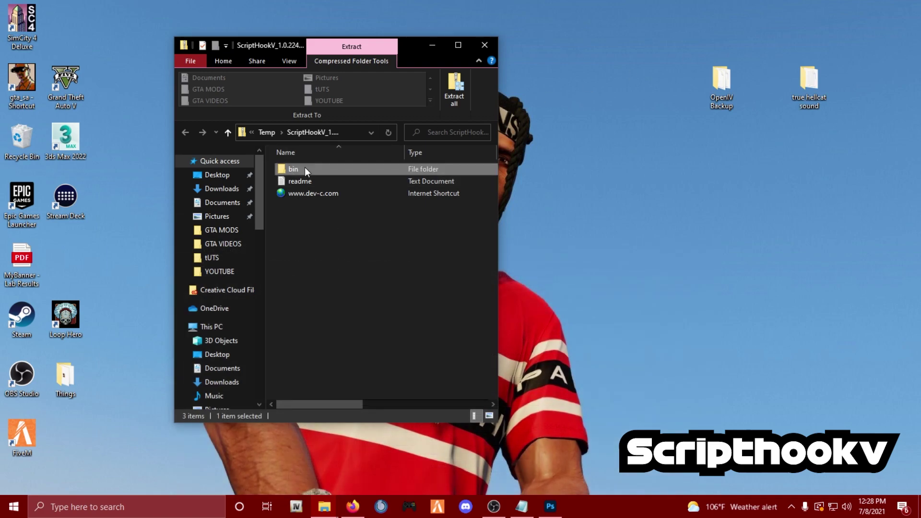
{"action": "double_click", "coordinate": [304, 169]}
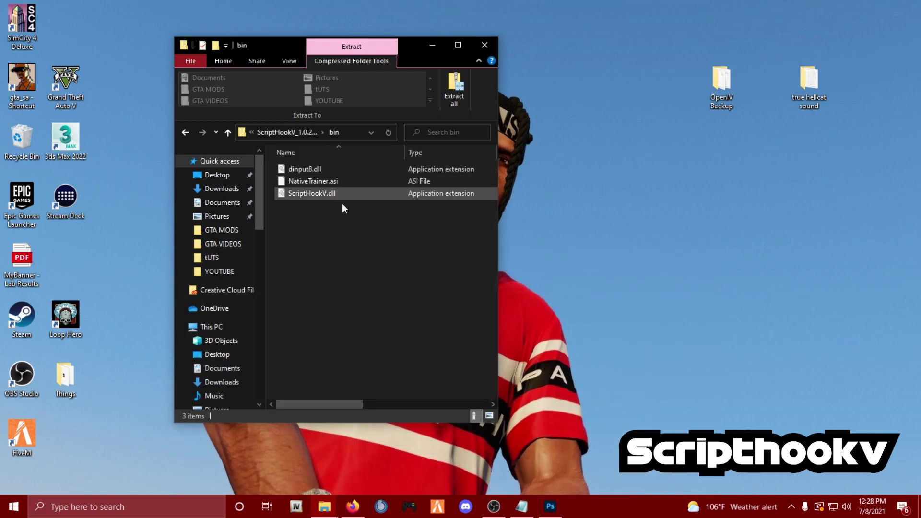
{"action": "left_click_drag", "start_coordinate": [338, 223], "coordinate": [294, 163]}
{"action": "left_click", "coordinate": [339, 225]}
{"action": "left_click", "coordinate": [324, 197]}
{"action": "left_click", "coordinate": [312, 170], "text": "ctrl"}
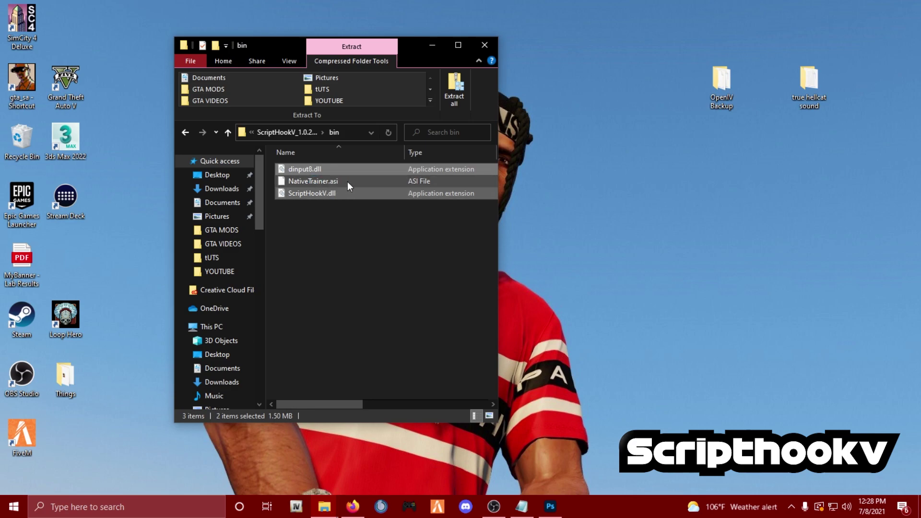
- Place the GTAV folder window beside the archive window and open GTAV again from its parent Epic Games folder
{"action": "left_click", "coordinate": [331, 507]}
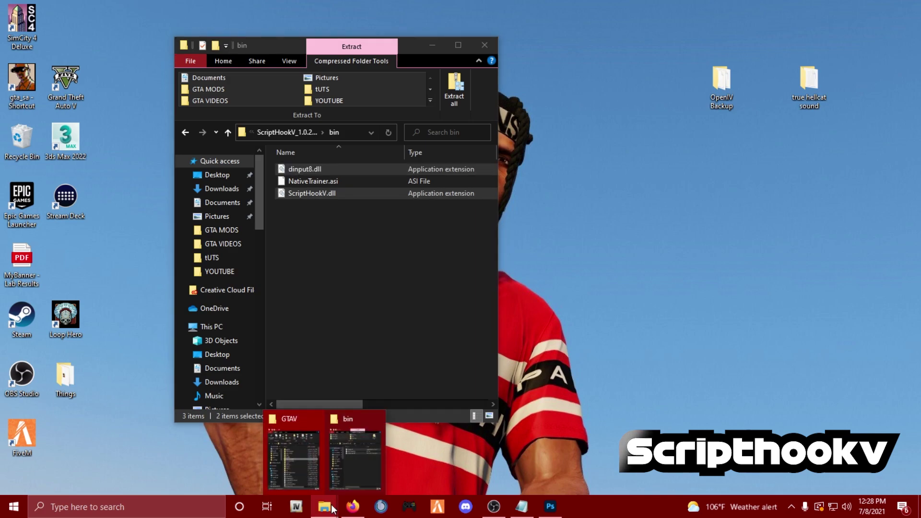
{"action": "left_click", "coordinate": [294, 459]}
{"action": "left_click_drag", "start_coordinate": [293, 97], "coordinate": [694, 42]}
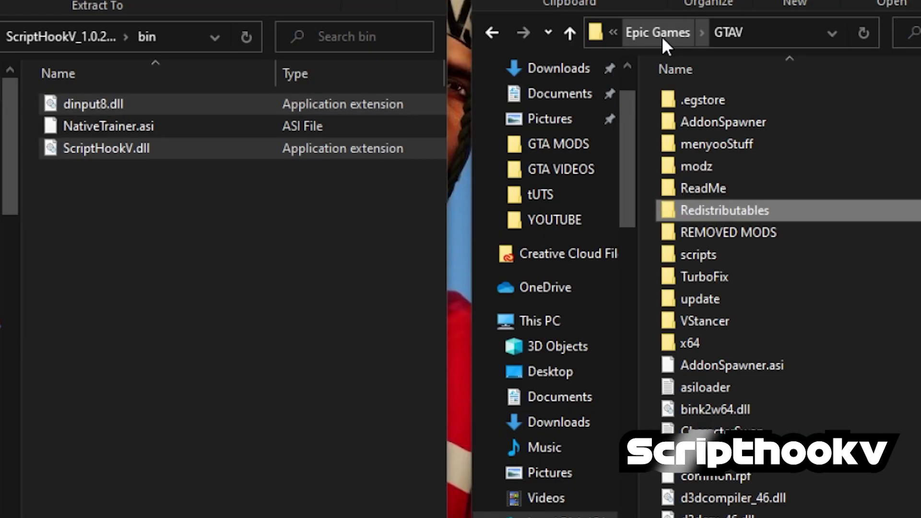
{"action": "left_click", "coordinate": [615, 133]}
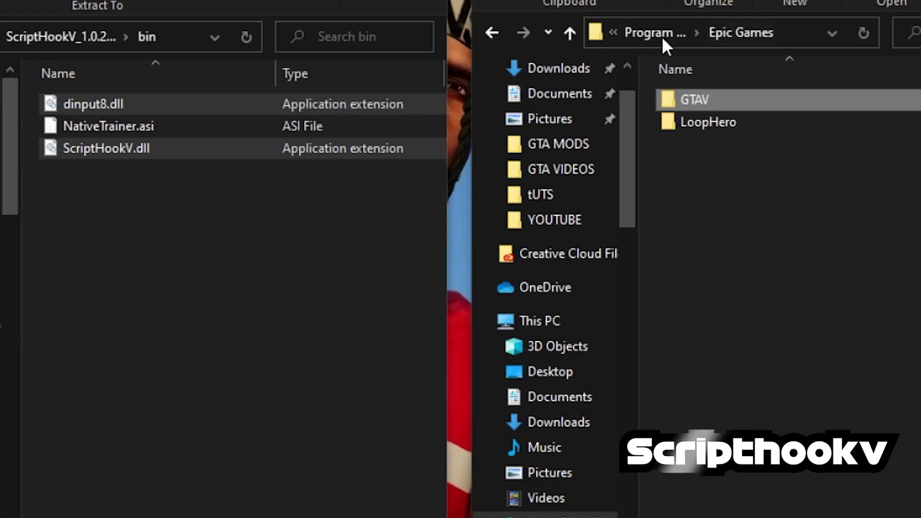
{"action": "double_click", "coordinate": [695, 99]}
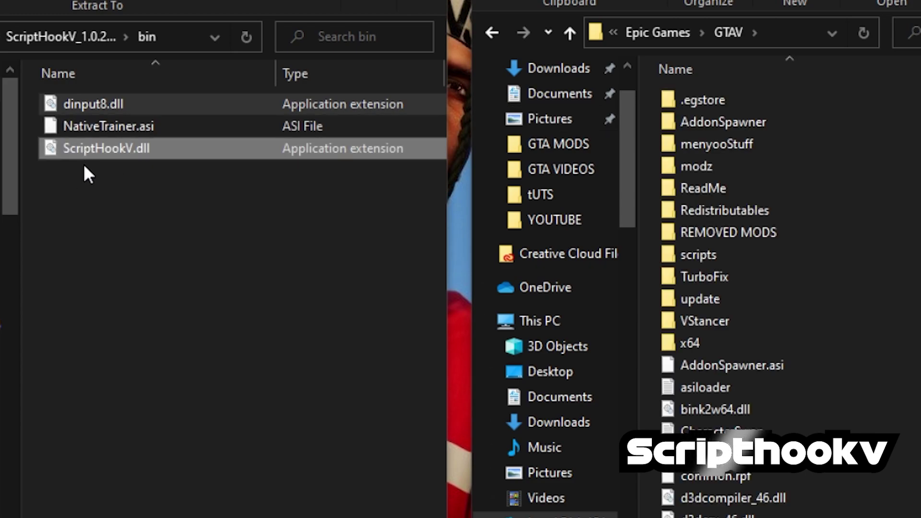
- Copy dinput8.dll and ScriptHookV.dll from bin into the GTAV folder, replacing the existing files, and clear the folder windows from the desktop
{"action": "left_click", "coordinate": [128, 97]}
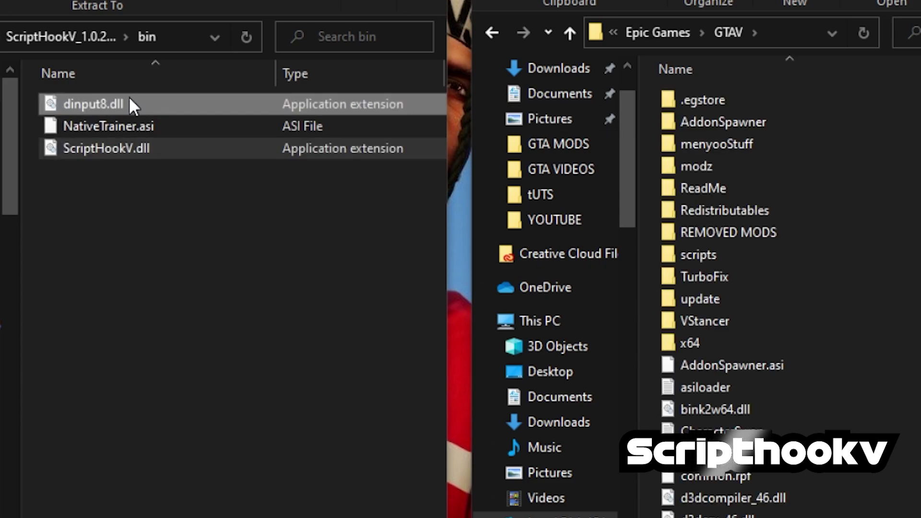
{"action": "left_click", "coordinate": [128, 149], "text": "ctrl"}
{"action": "left_click_drag", "start_coordinate": [116, 145], "coordinate": [842, 450]}
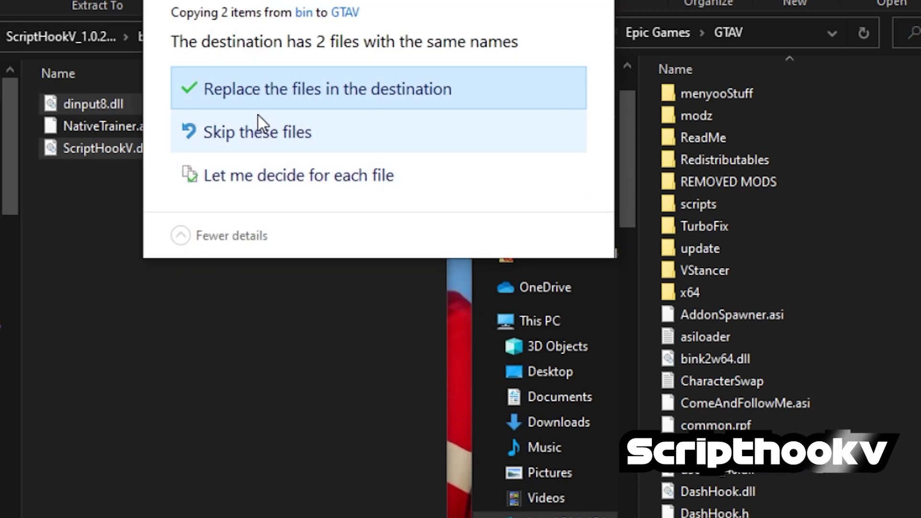
{"action": "left_click", "coordinate": [284, 95]}
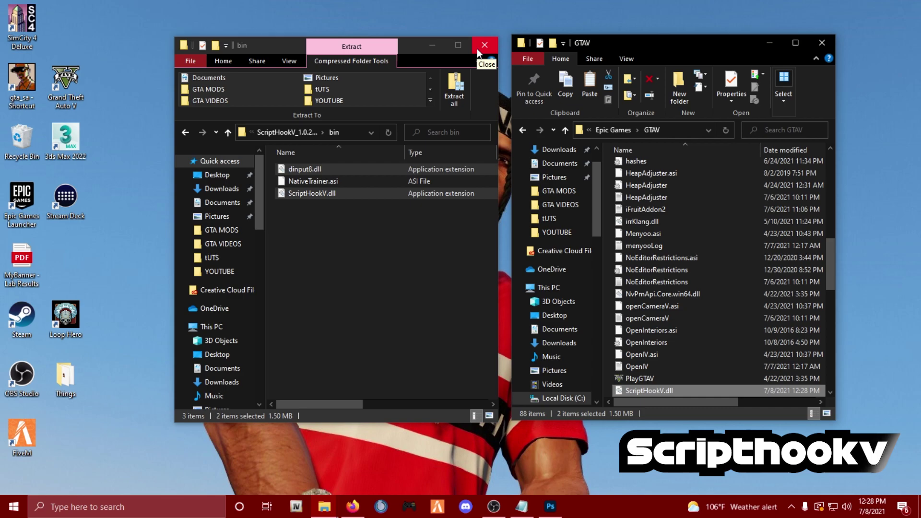
{"action": "left_click", "coordinate": [477, 50]}
{"action": "left_click", "coordinate": [324, 507]}
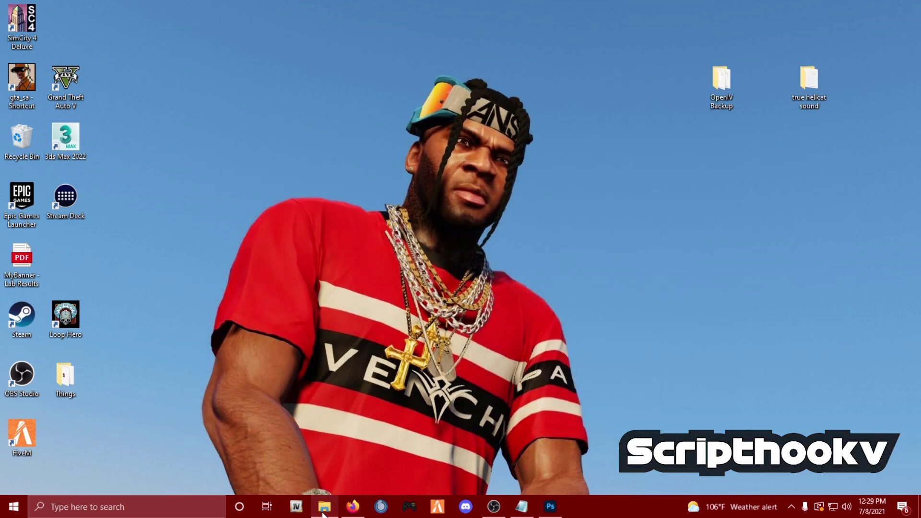
{"action": "left_click", "coordinate": [323, 508]}
{"action": "left_click", "coordinate": [325, 508]}
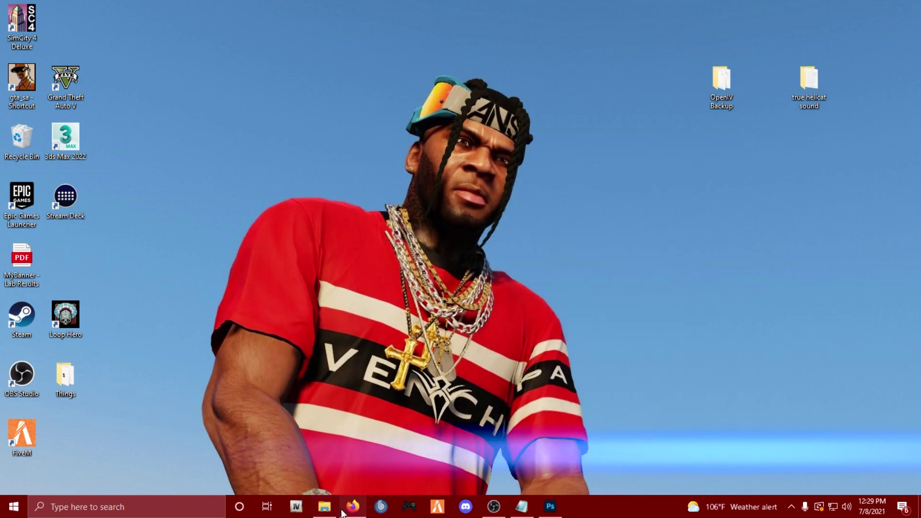
- Switch to Firefox and follow the Community Script Hook V .NET page's download link to its GitHub releases
{"action": "left_click", "coordinate": [341, 512]}
{"action": "left_click", "coordinate": [195, 5]}
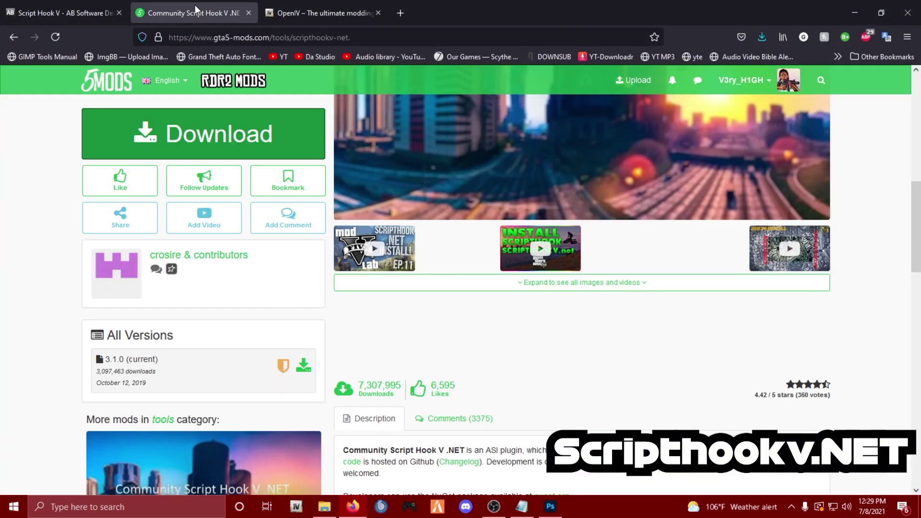
{"action": "scroll", "coordinate": [51, 250], "scroll_direction": "up", "scroll_amount": 8}
{"action": "scroll", "coordinate": [124, 224], "scroll_direction": "down", "scroll_amount": 3}
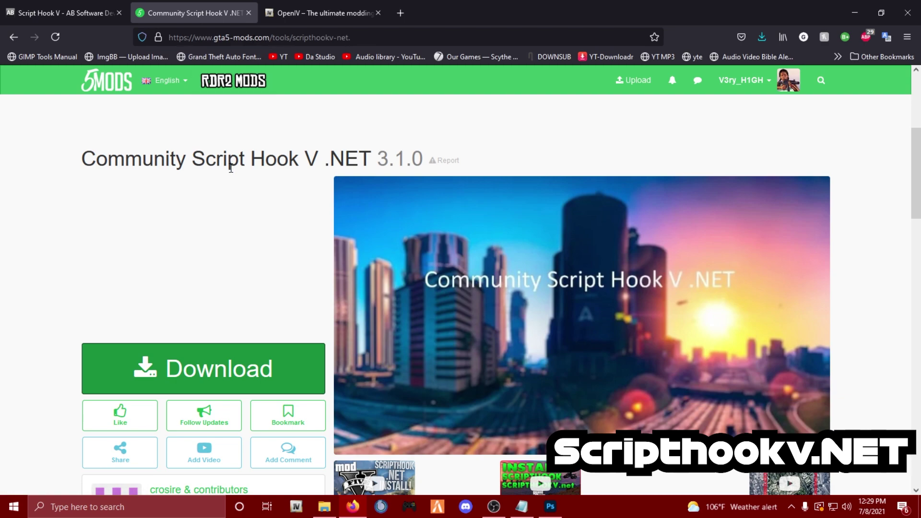
{"action": "left_click_drag", "start_coordinate": [83, 160], "coordinate": [379, 160]}
{"action": "left_click", "coordinate": [480, 130]}
{"action": "scroll", "coordinate": [480, 130], "scroll_direction": "down", "scroll_amount": 5}
{"action": "scroll", "coordinate": [312, 113], "scroll_direction": "up", "scroll_amount": 2}
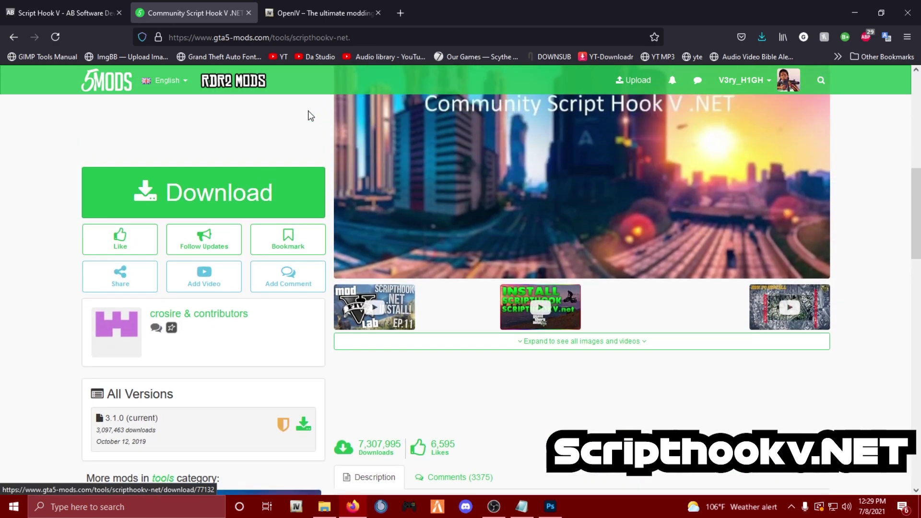
{"action": "left_click", "coordinate": [249, 198]}
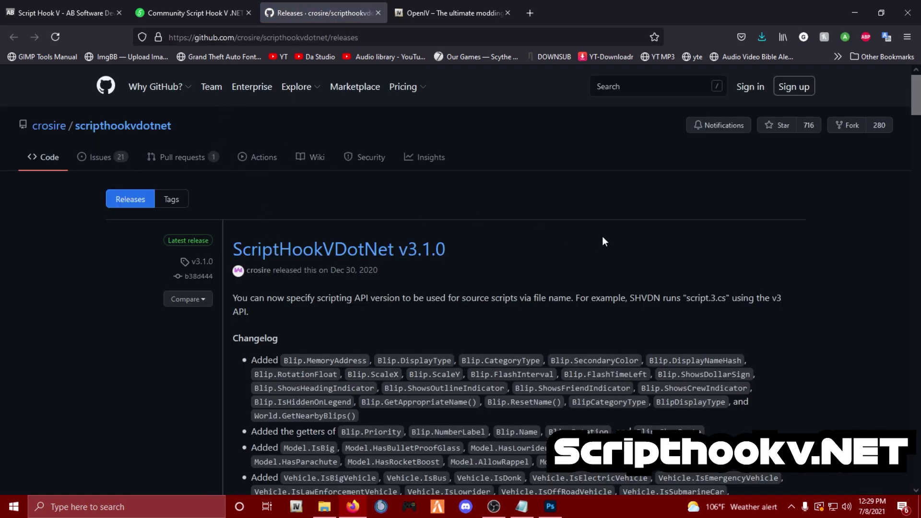
- Examine the latest ScriptHookVDotNet release on GitHub, including its changelog and the ScriptHookVDotNet.zip asset
{"action": "scroll", "coordinate": [454, 238], "scroll_direction": "down", "scroll_amount": 3}
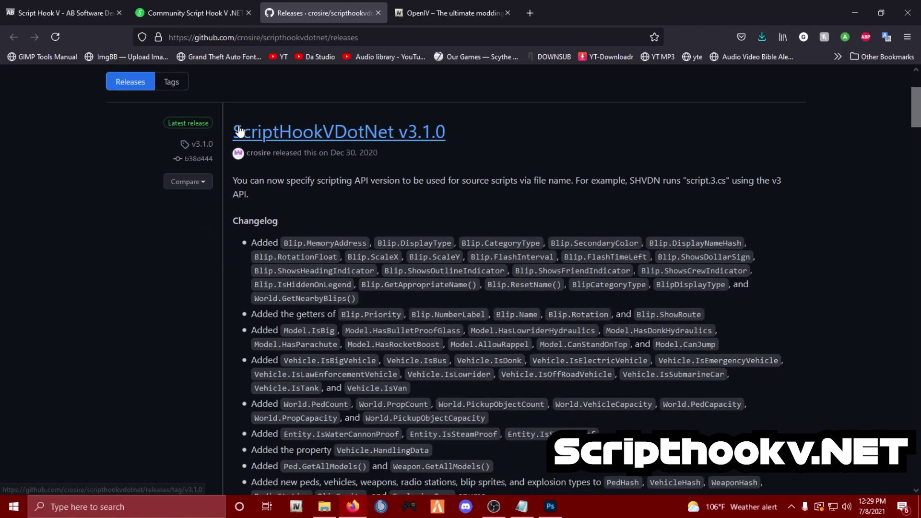
{"action": "scroll", "coordinate": [622, 143], "scroll_direction": "down", "scroll_amount": 15}
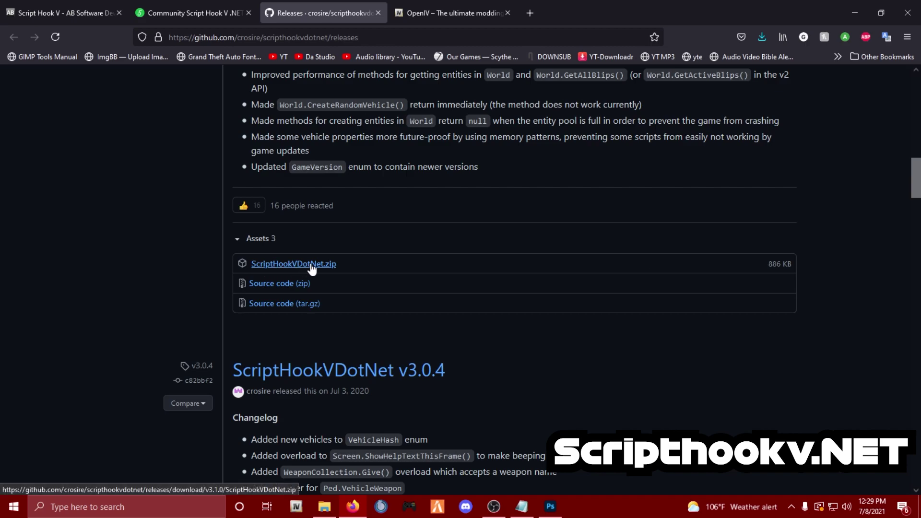
{"action": "scroll", "coordinate": [312, 269], "scroll_direction": "up", "scroll_amount": 10}
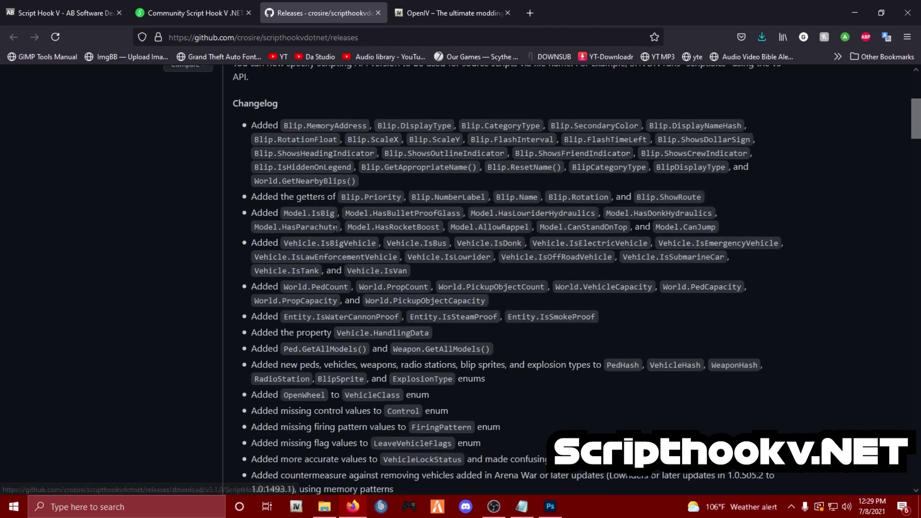
{"action": "scroll", "coordinate": [394, 256], "scroll_direction": "up", "scroll_amount": 5}
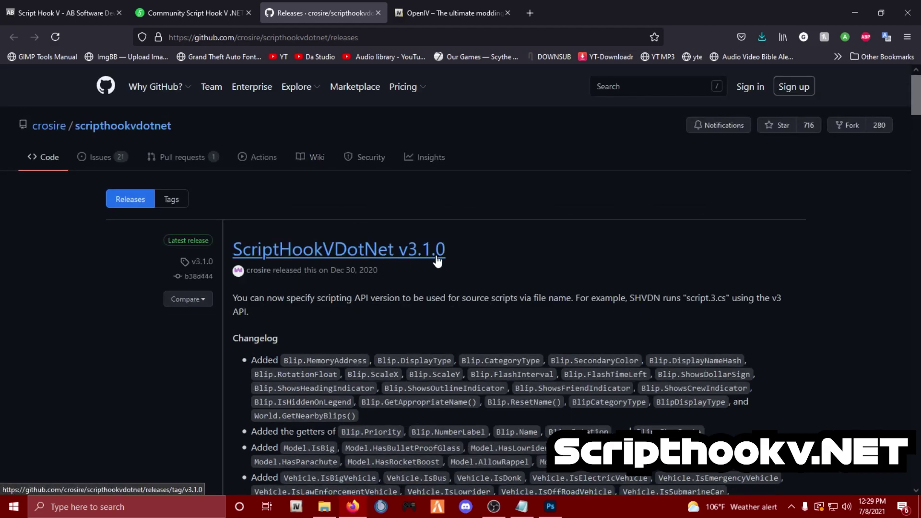
- Download ScriptHookVDotNet.zip from the v3.1.0 release assets, open the archive and clear the browser from the desktop
{"action": "scroll", "coordinate": [394, 257], "scroll_direction": "down", "scroll_amount": 15}
{"action": "left_click", "coordinate": [297, 264]}
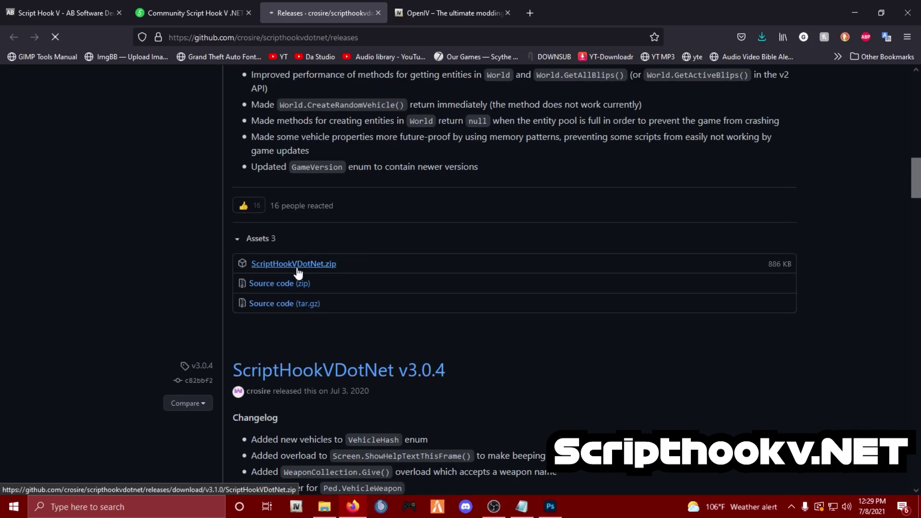
{"action": "left_click", "coordinate": [800, 228]}
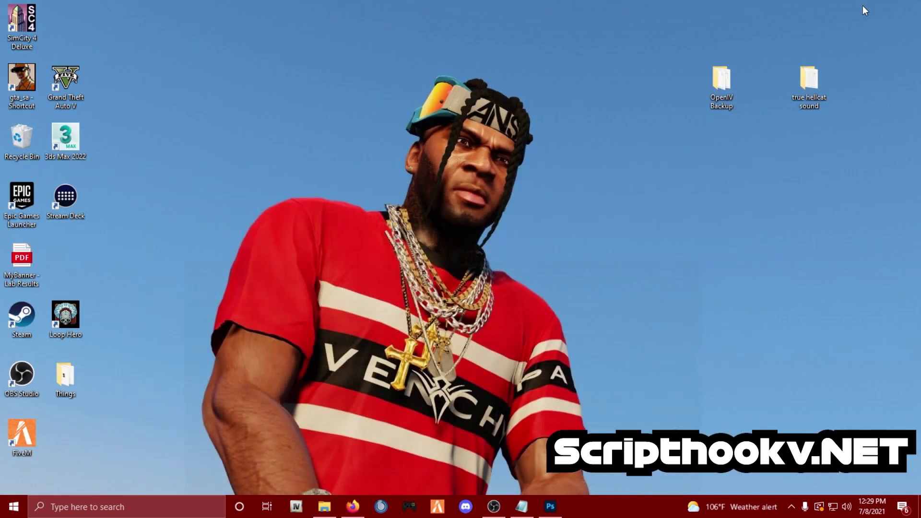
{"action": "left_click", "coordinate": [863, 6]}
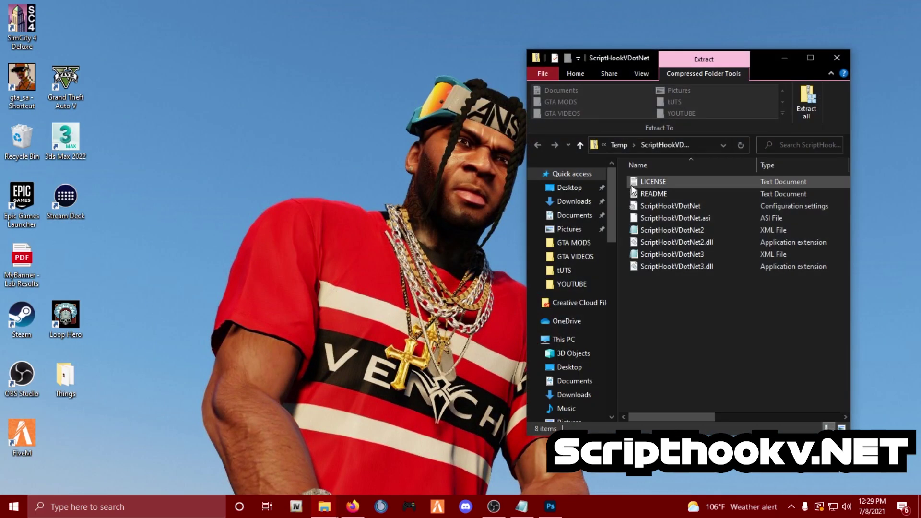
- Start copying the six ScriptHookVDotNet files, without LICENSE and README, from the archive into the GTAV folder and cancel the replacement
{"action": "left_click_drag", "start_coordinate": [672, 314], "coordinate": [655, 179]}
{"action": "left_click", "coordinate": [697, 335]}
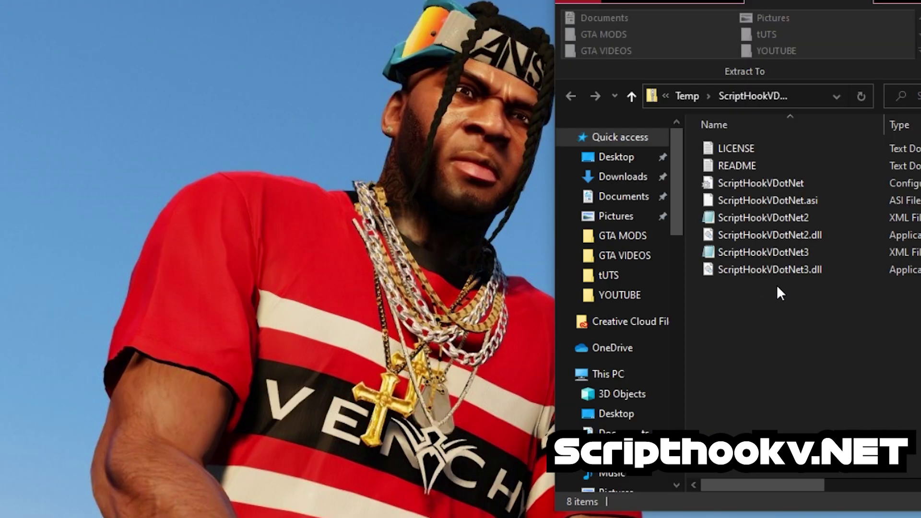
{"action": "left_click_drag", "start_coordinate": [777, 286], "coordinate": [716, 186]}
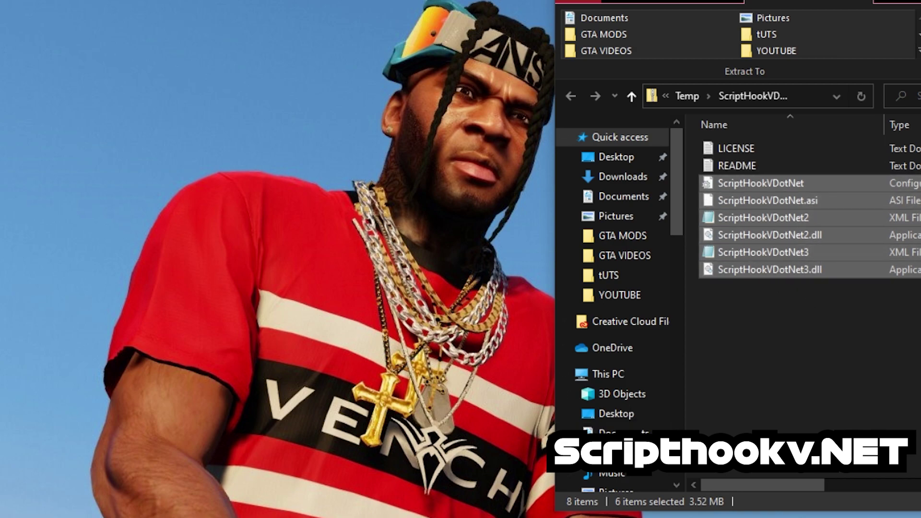
{"action": "left_click", "coordinate": [221, 494]}
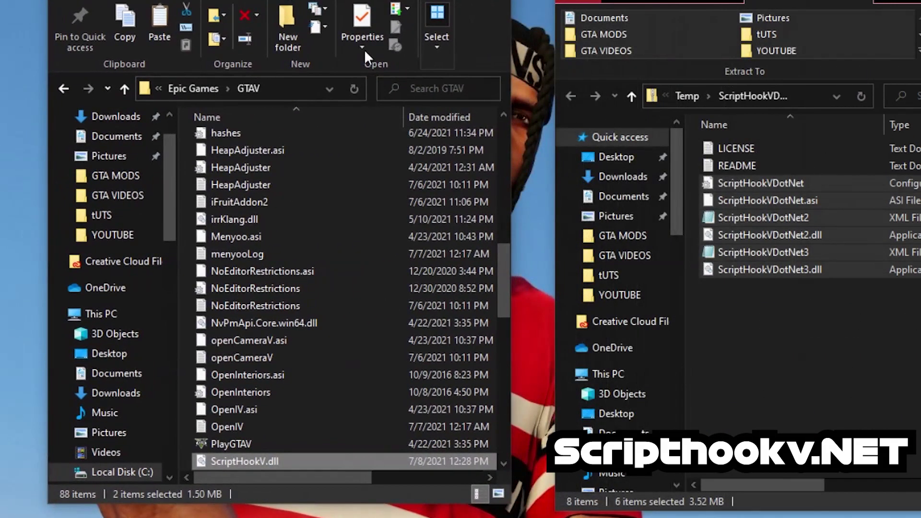
{"action": "left_click_drag", "start_coordinate": [741, 182], "coordinate": [274, 380]}
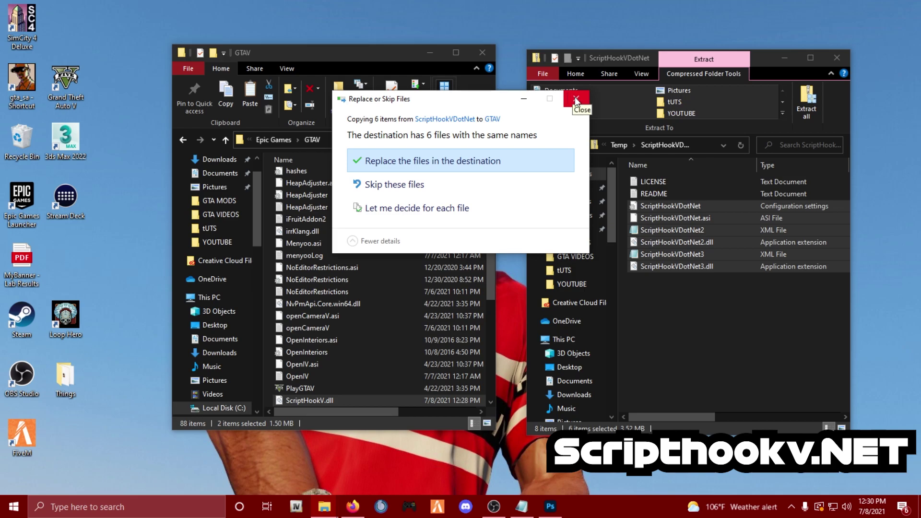
{"action": "left_click", "coordinate": [574, 98]}
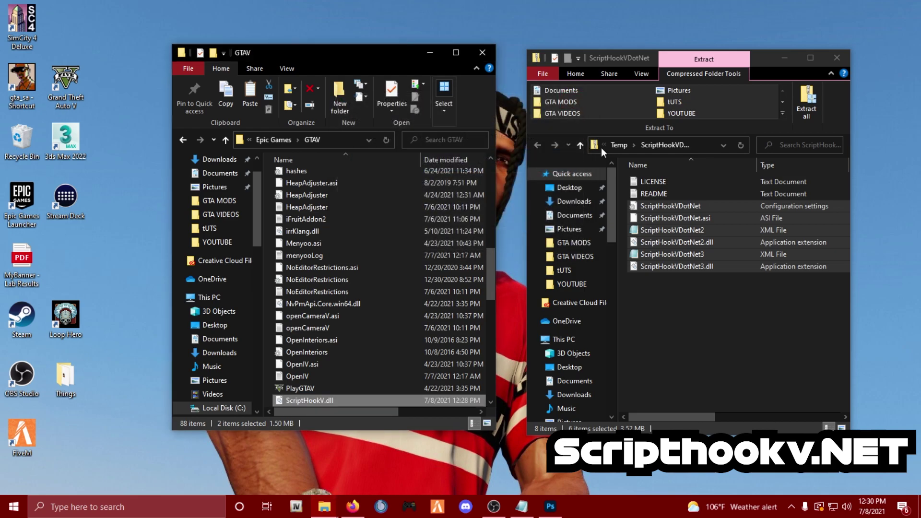
{"action": "left_click", "coordinate": [678, 338]}
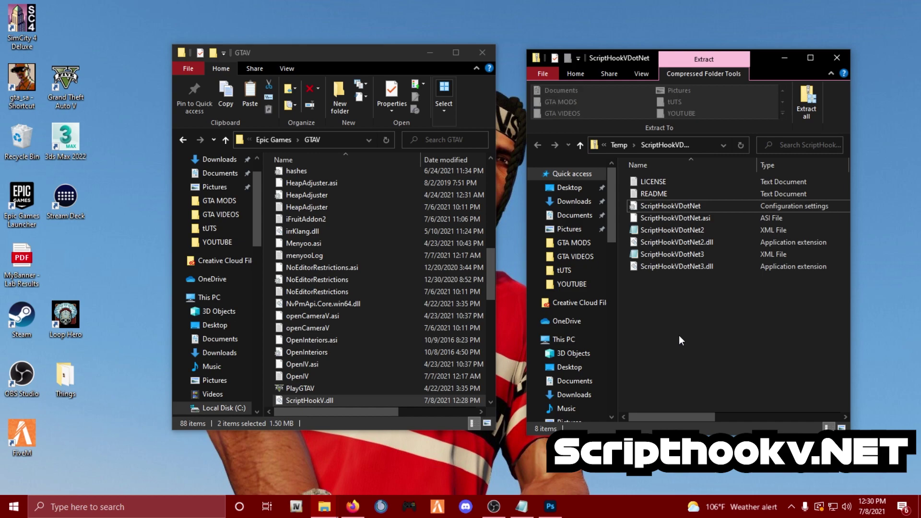
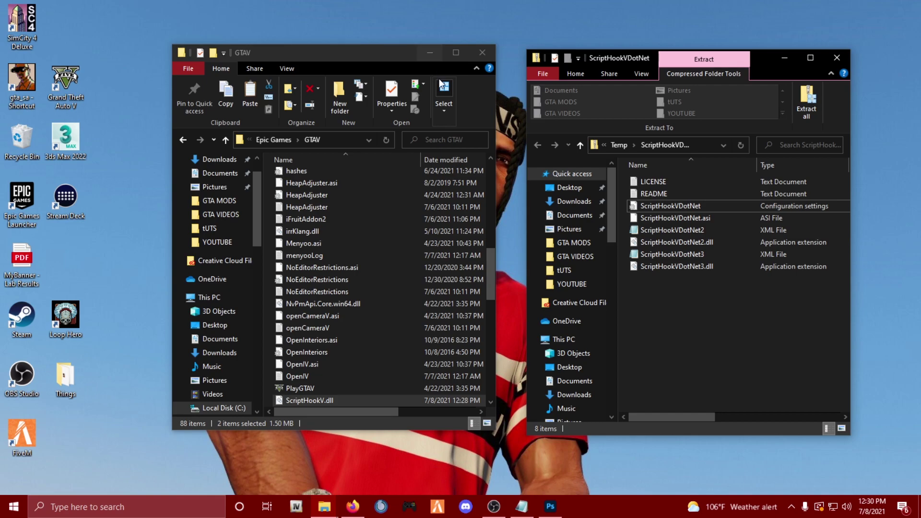
- Look inside the scripts folder of the GTAV game folder and return to GTAV
{"action": "scroll", "coordinate": [412, 216], "scroll_direction": "up", "scroll_amount": 13}
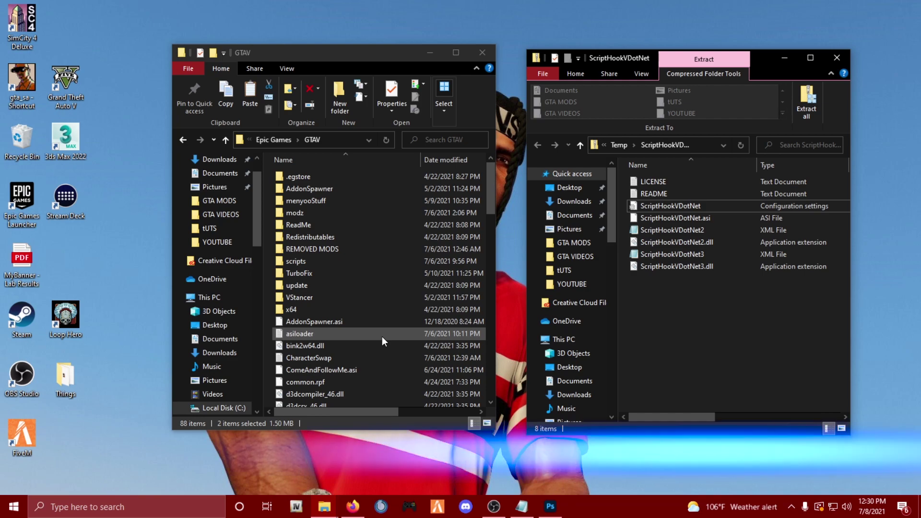
{"action": "left_click", "coordinate": [310, 262]}
{"action": "double_click", "coordinate": [310, 261]}
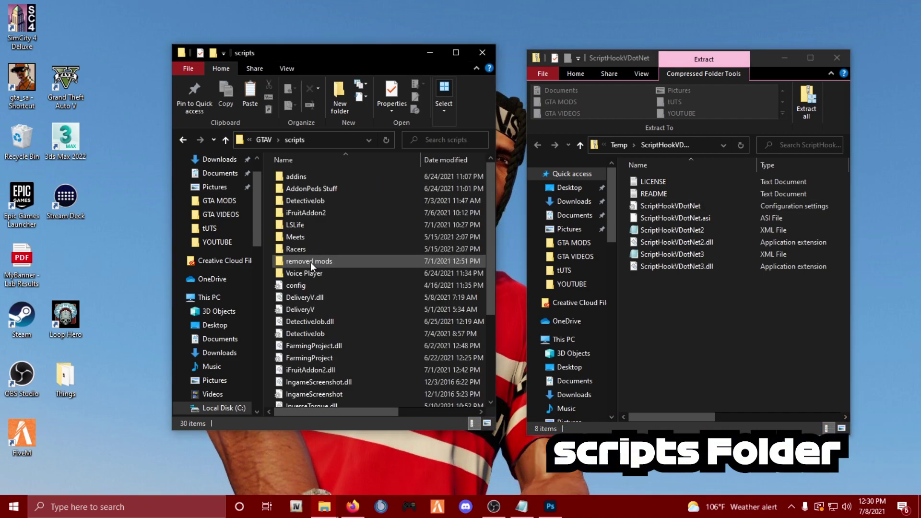
{"action": "left_click", "coordinate": [183, 139]}
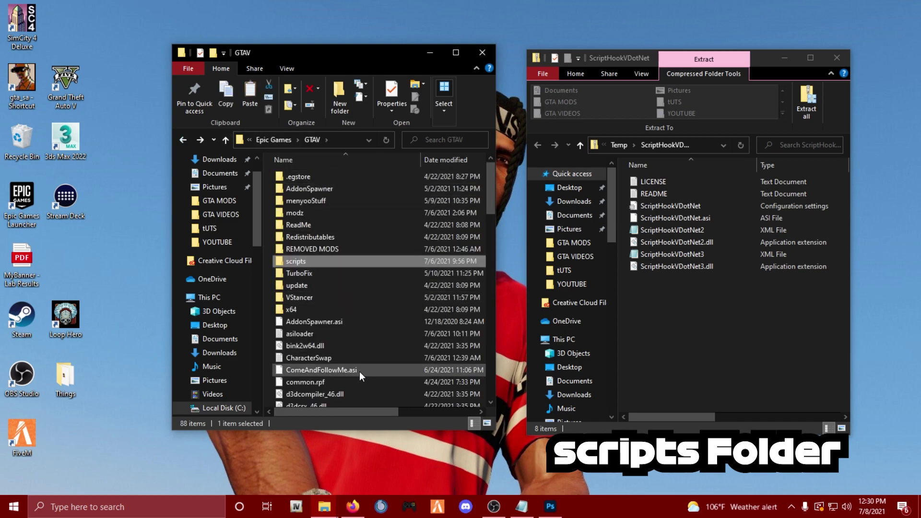
- Create a new folder with the default name in the GTAV folder and delete it again
{"action": "left_click", "coordinate": [338, 95]}
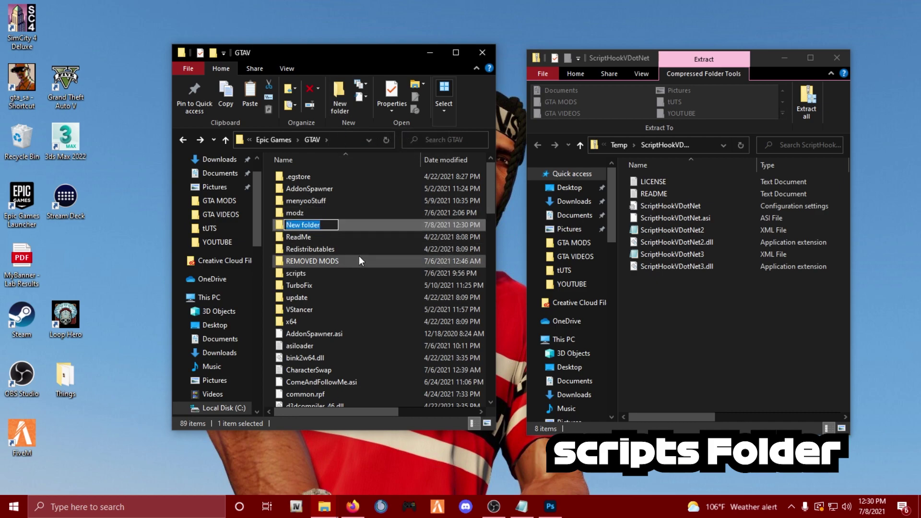
{"action": "key", "text": "BackSpace"}
{"action": "key", "text": "Return"}
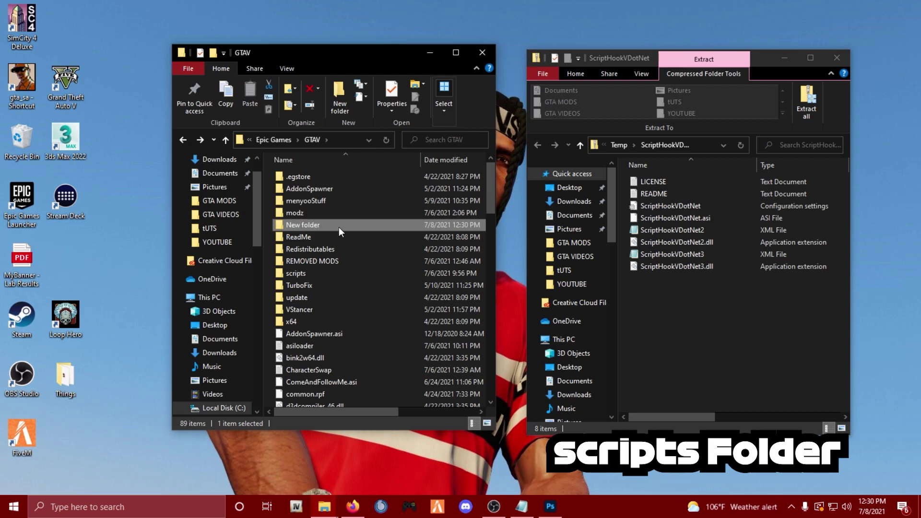
{"action": "right_click", "coordinate": [339, 226]}
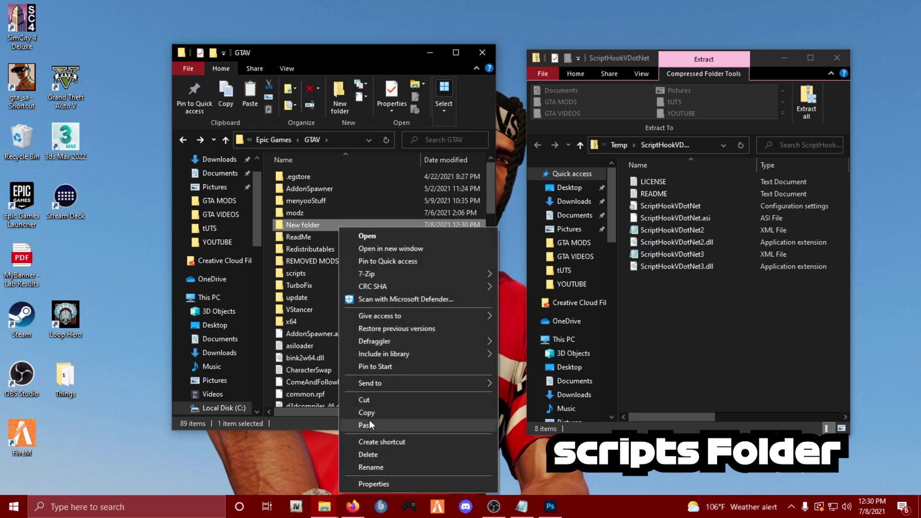
{"action": "left_click", "coordinate": [368, 454]}
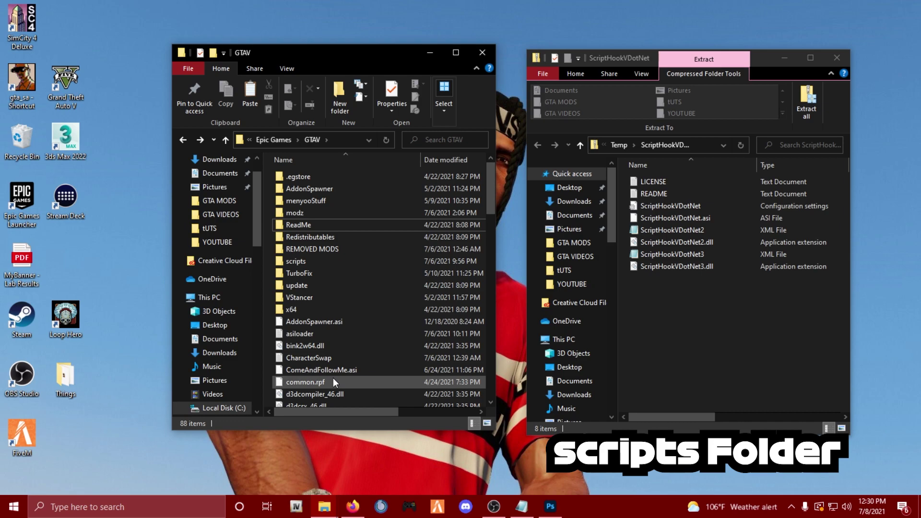
- Create another folder in GTAV, begin naming it with random letters, cancel the naming and delete the folder
{"action": "right_click", "coordinate": [333, 378]}
{"action": "mouse_move", "coordinate": [364, 353]}
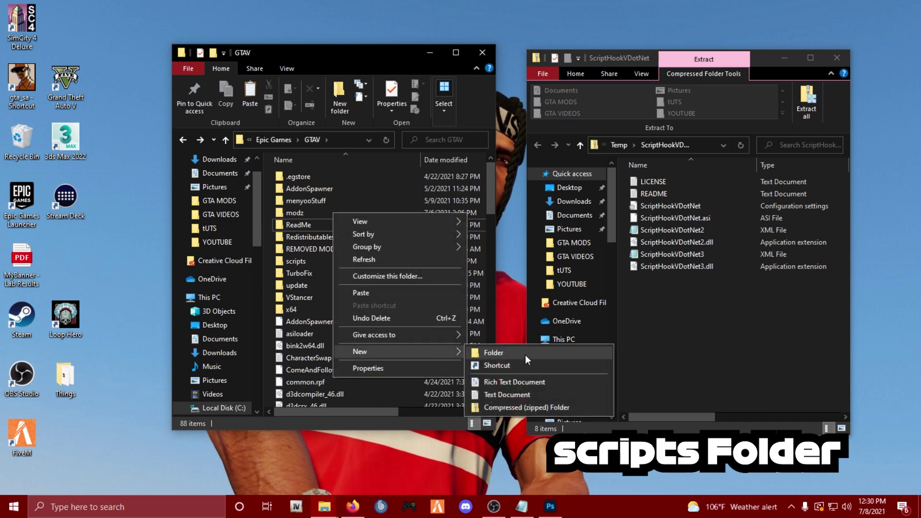
{"action": "left_click", "coordinate": [525, 354]}
{"action": "type", "text": "asdfghjkdfghjkl"}
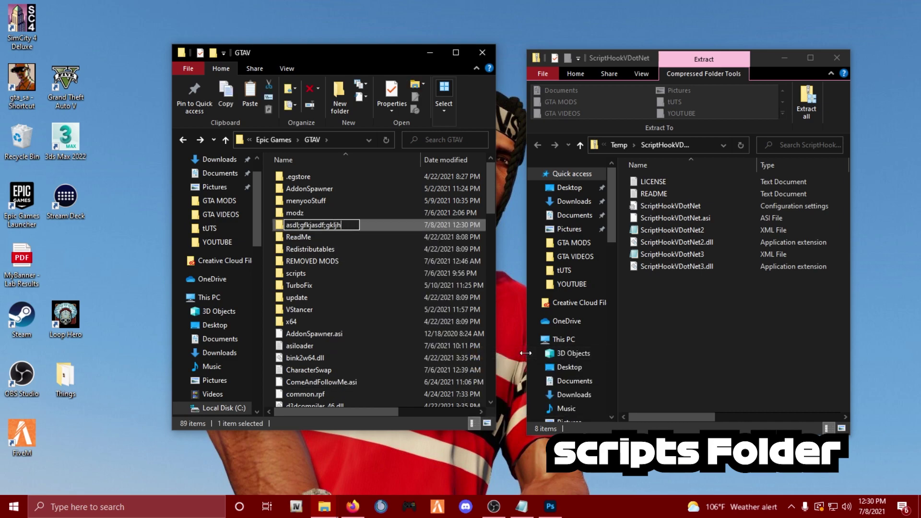
{"action": "key", "text": "Escape"}
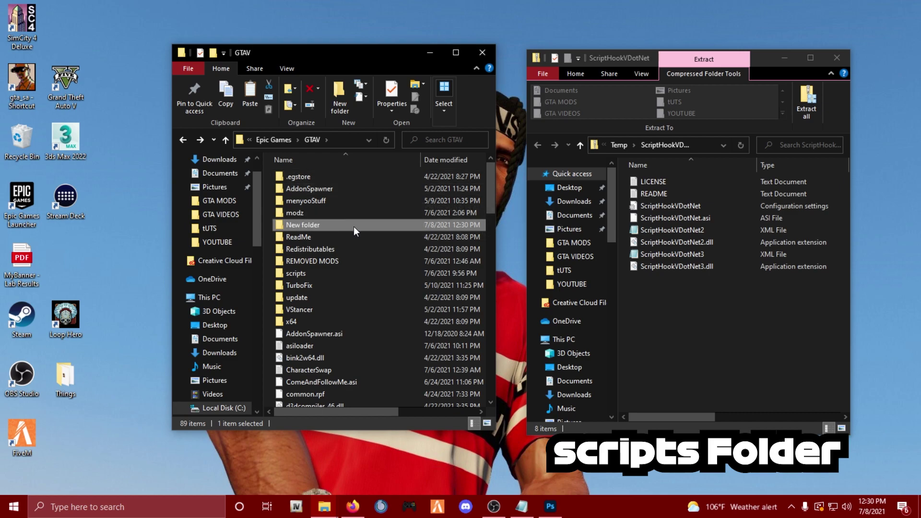
{"action": "key", "text": "Delete"}
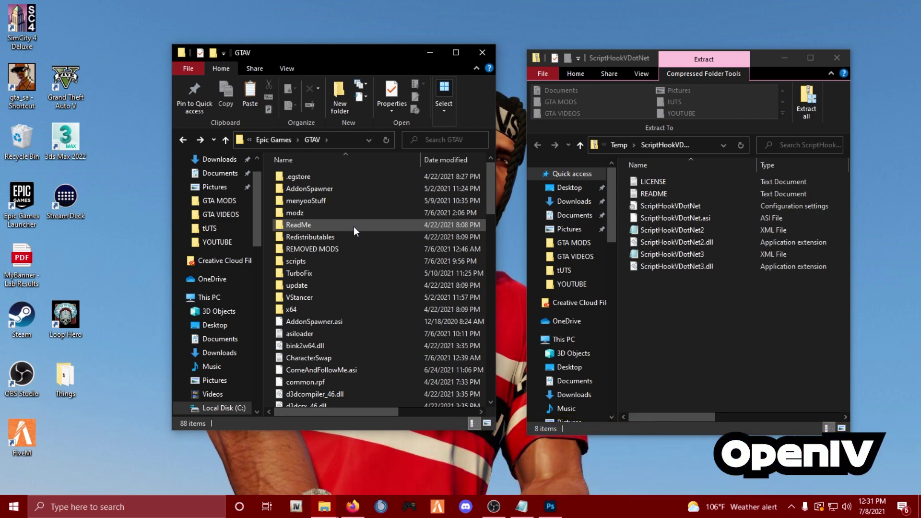
- Clear both folder windows from the desktop and switch to Firefox to show the OpenIV website at openiv.com
{"action": "left_click", "coordinate": [429, 54]}
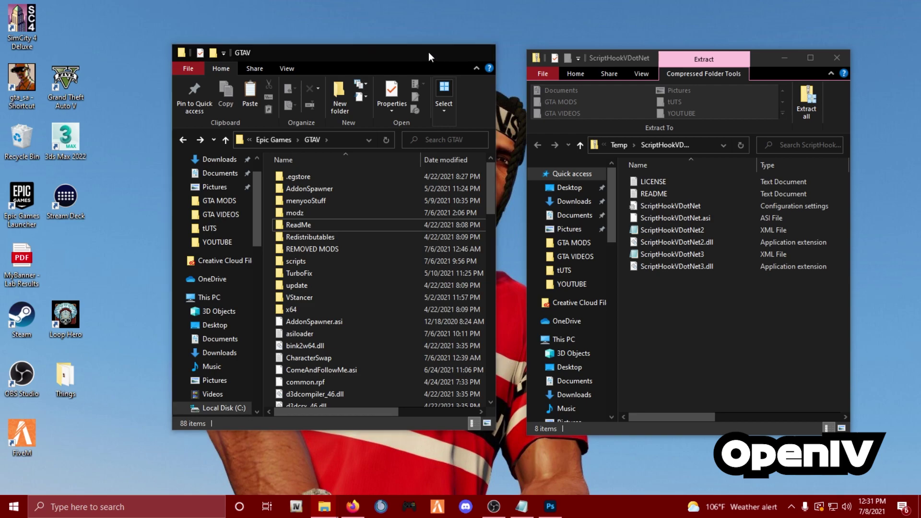
{"action": "left_click", "coordinate": [784, 58]}
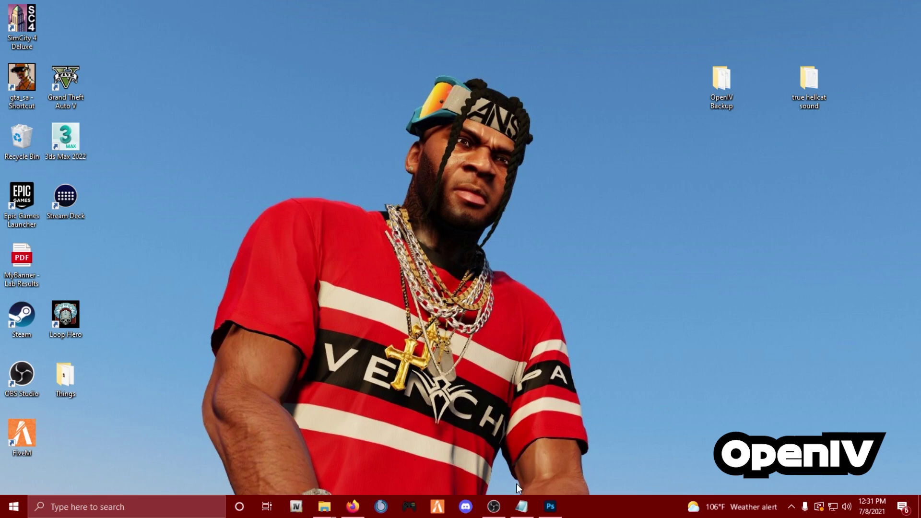
{"action": "left_click", "coordinate": [352, 506]}
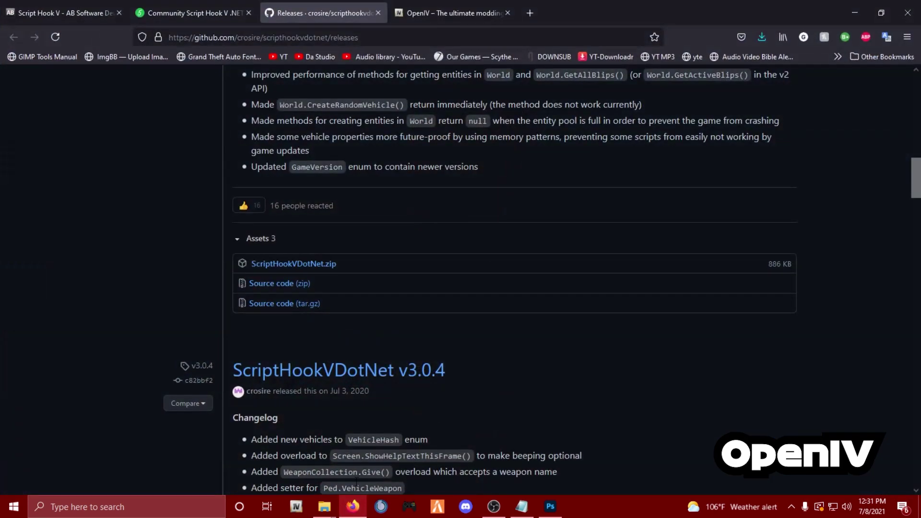
{"action": "left_click", "coordinate": [446, 12]}
{"action": "left_click", "coordinate": [292, 38]}
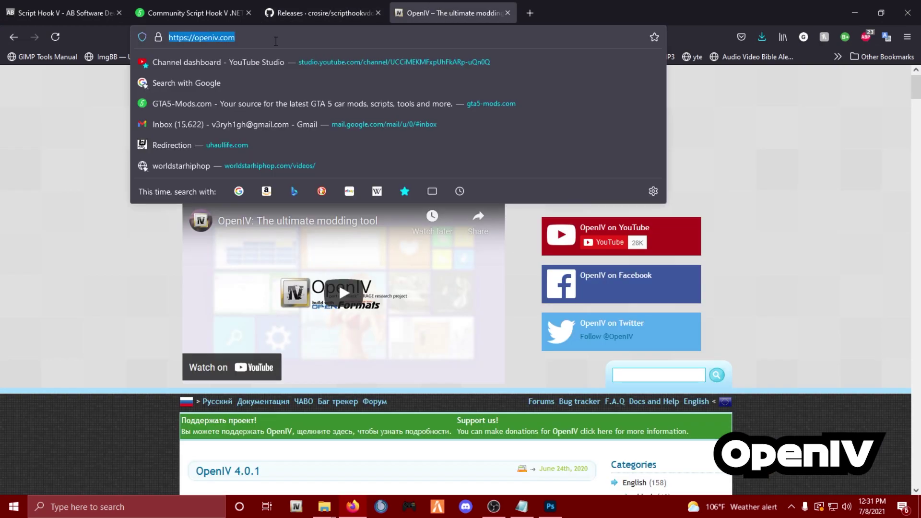
{"action": "left_click", "coordinate": [65, 341]}
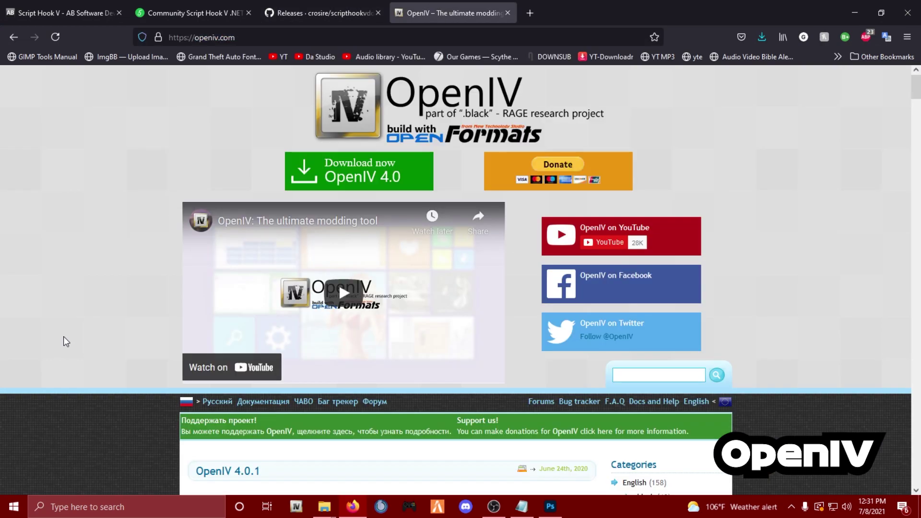
- Download OpenIV 4.0, save the installer as ovisetup in the Downloads folder and minimize Firefox
{"action": "left_click", "coordinate": [368, 180]}
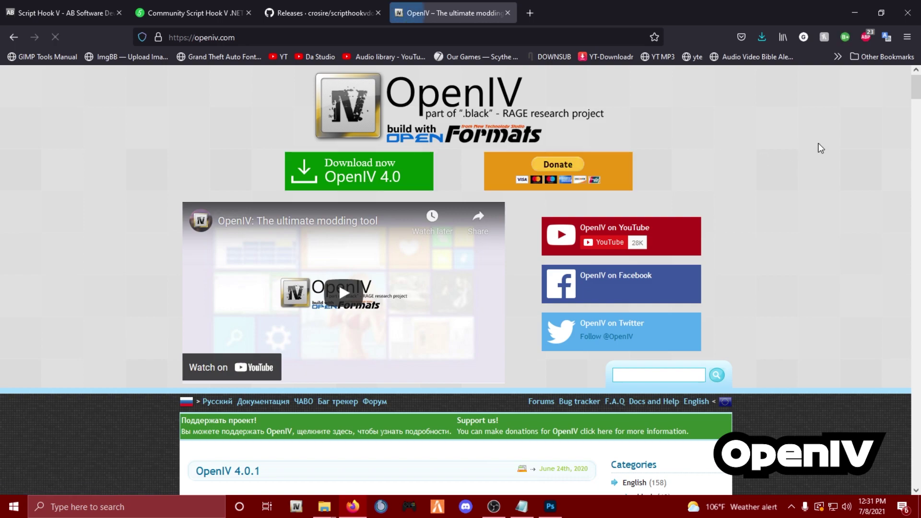
{"action": "left_click", "coordinate": [800, 170]}
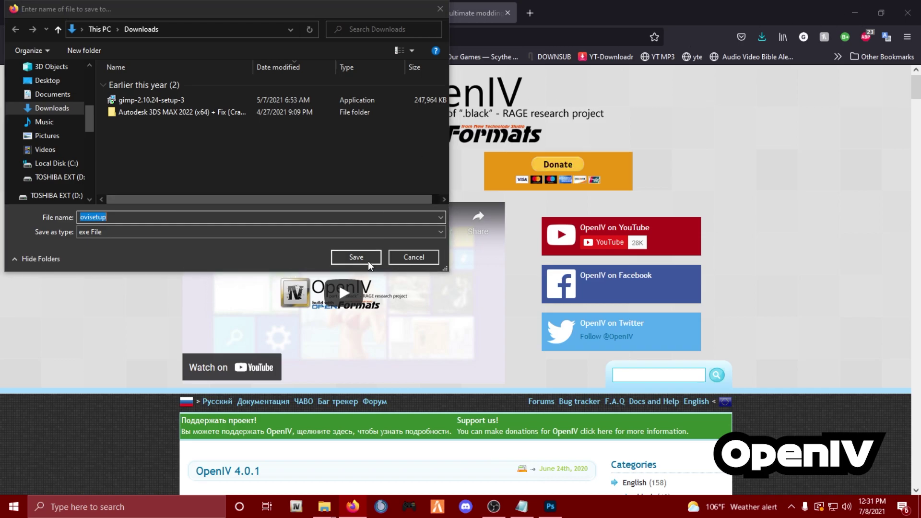
{"action": "left_click", "coordinate": [364, 259]}
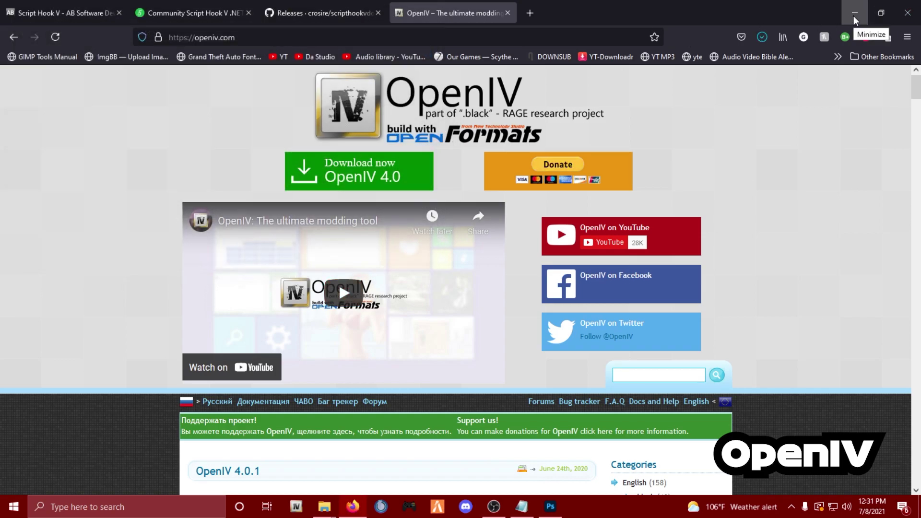
{"action": "left_click", "coordinate": [853, 16]}
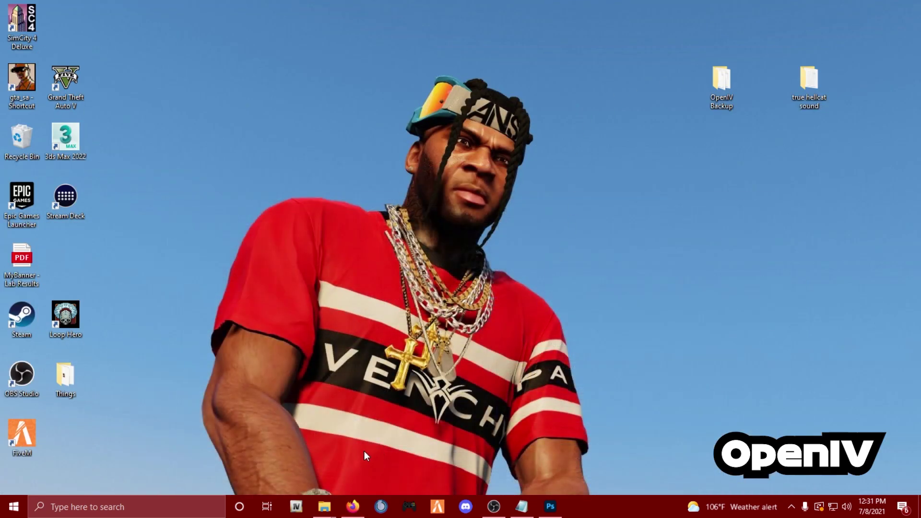
- Launch ovisetup.exe from Firefox's recent downloads and bring the OpenIV installer into view on the clear desktop
{"action": "left_click", "coordinate": [352, 506]}
{"action": "left_click", "coordinate": [762, 37]}
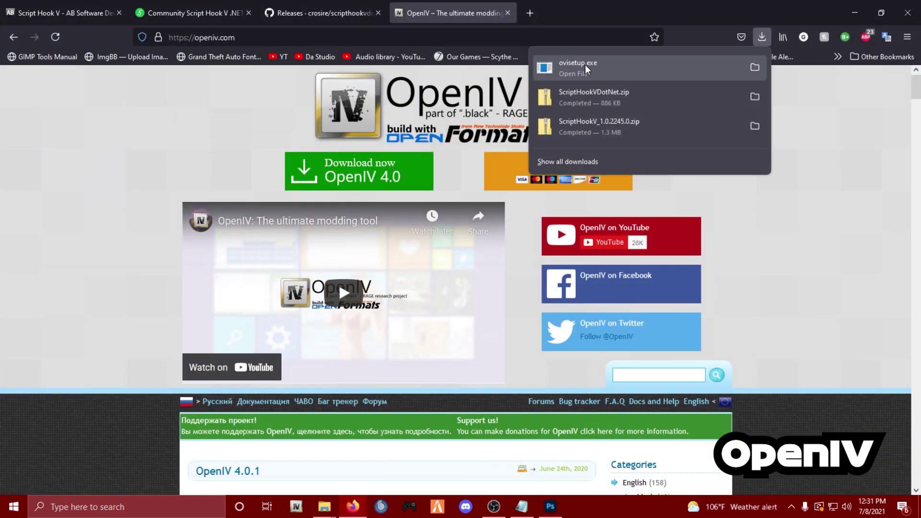
{"action": "left_click", "coordinate": [854, 13]}
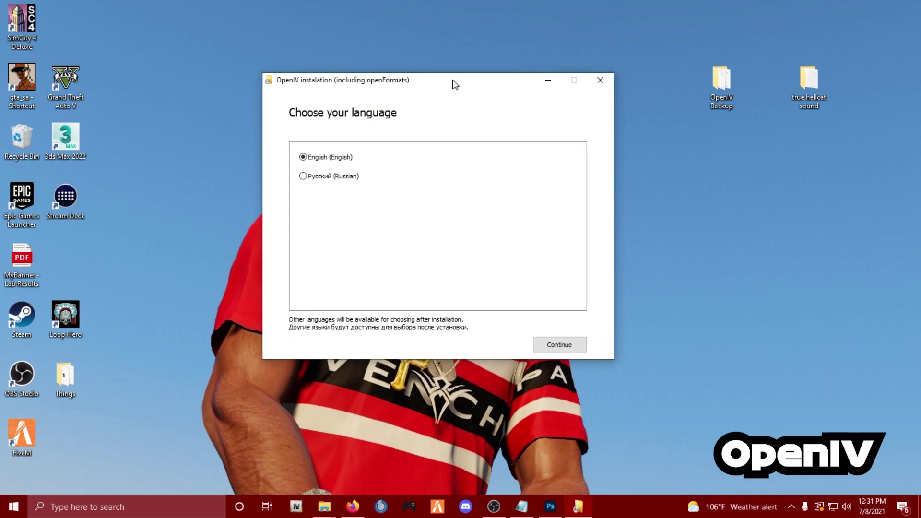
{"action": "left_click_drag", "start_coordinate": [452, 80], "coordinate": [457, 72]}
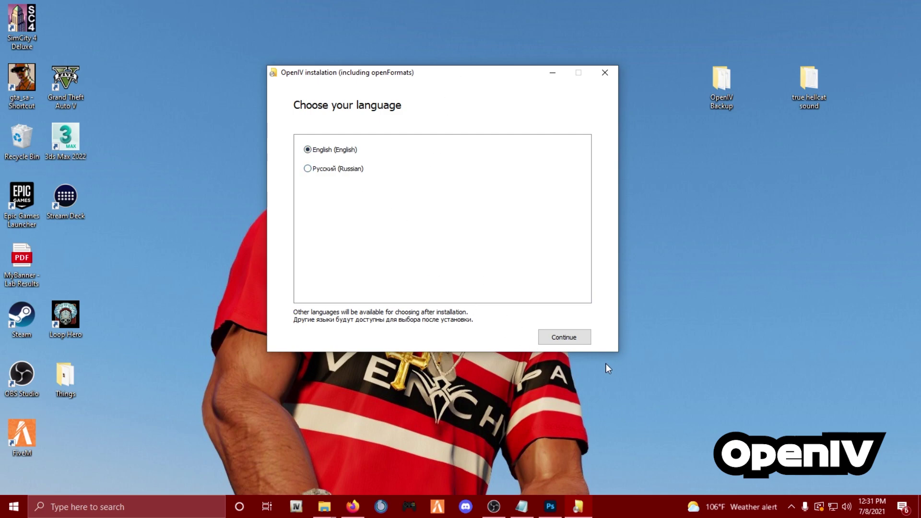
- Install OpenIV in English on this computer with a desktop icon, accepting the license terms and the download, and close the installer
{"action": "left_click", "coordinate": [565, 336]}
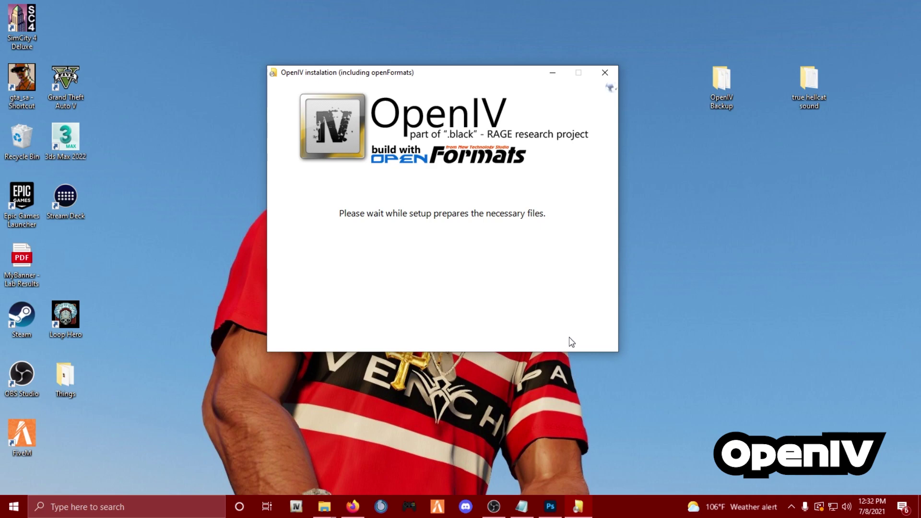
{"action": "left_click", "coordinate": [331, 330]}
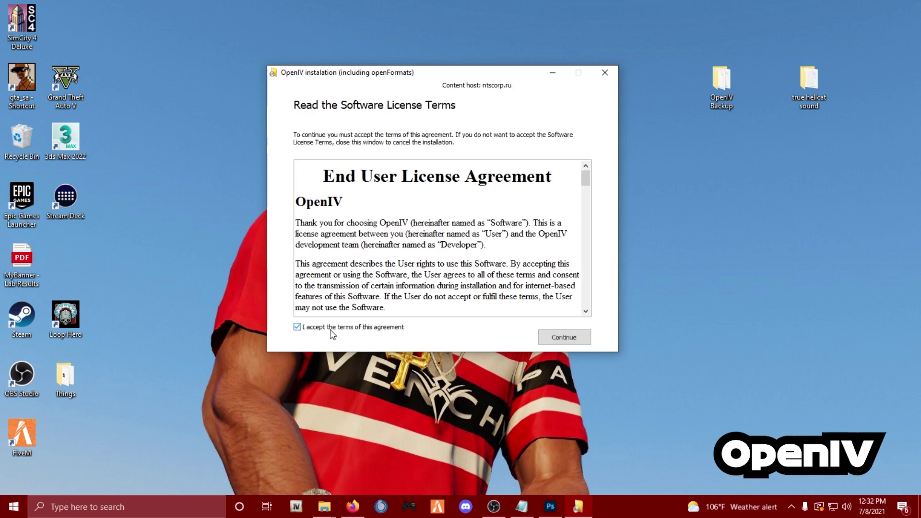
{"action": "left_click", "coordinate": [577, 337]}
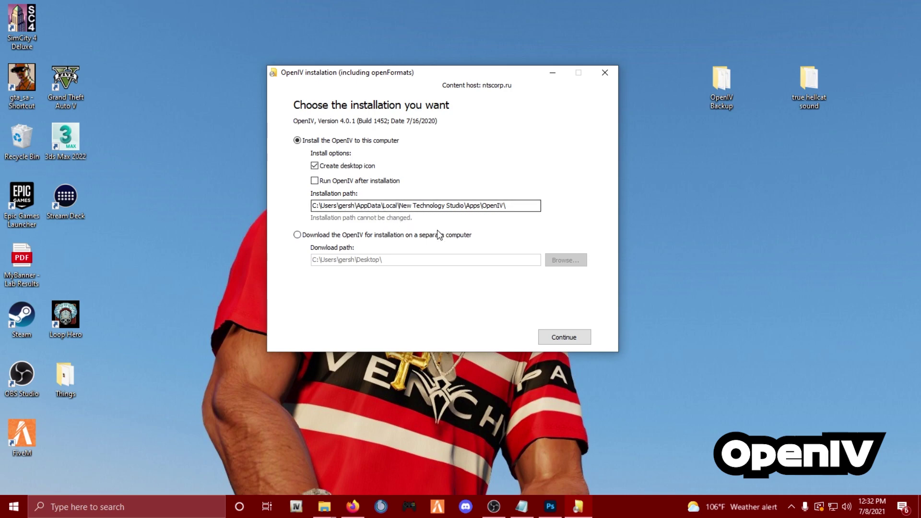
{"action": "left_click", "coordinate": [561, 338]}
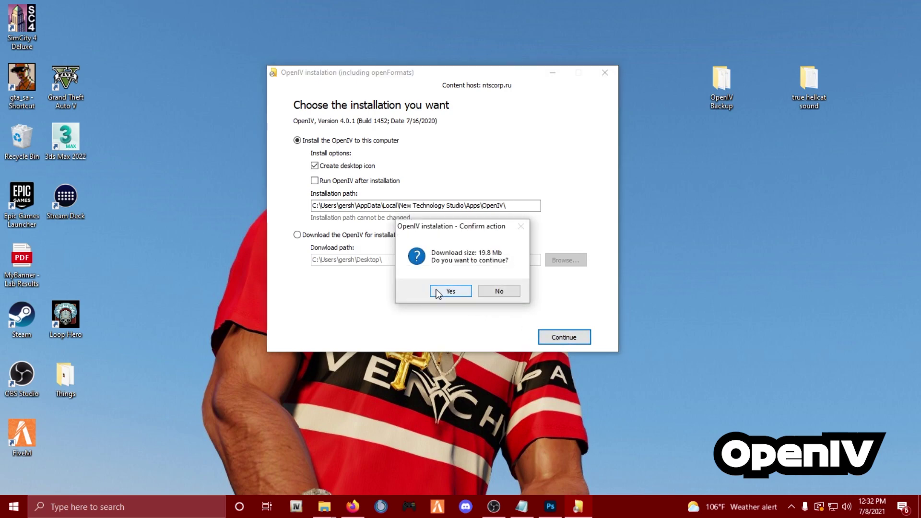
{"action": "left_click", "coordinate": [440, 290]}
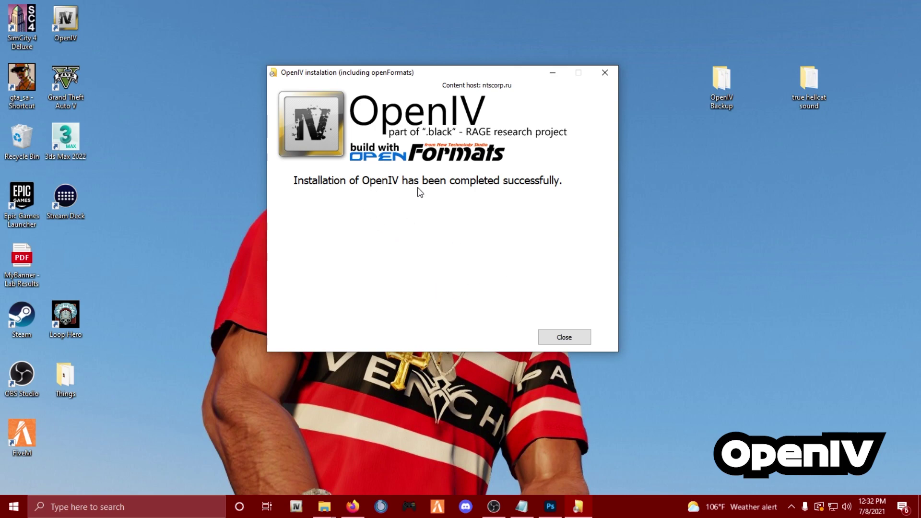
{"action": "left_click", "coordinate": [580, 339]}
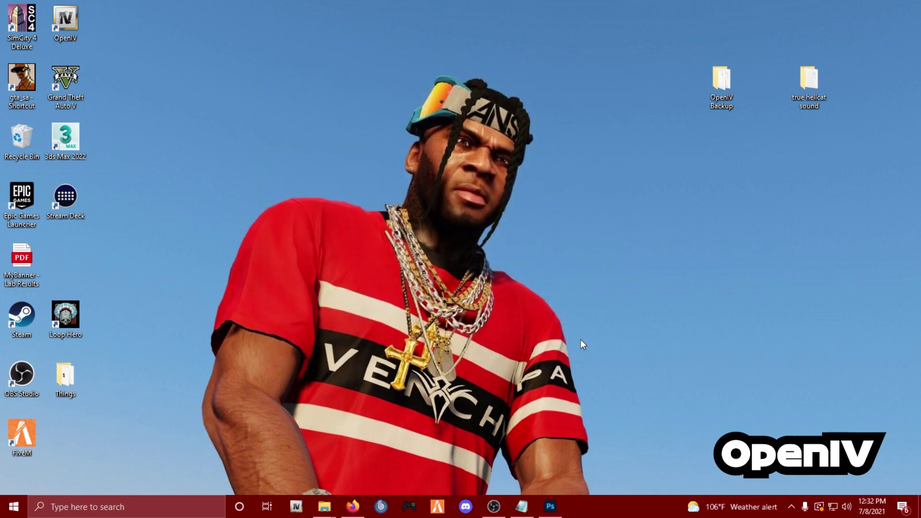
- Launch OpenIV from the desktop and choose the Windows platform for Grand Theft Auto V
{"action": "double_click", "coordinate": [67, 18]}
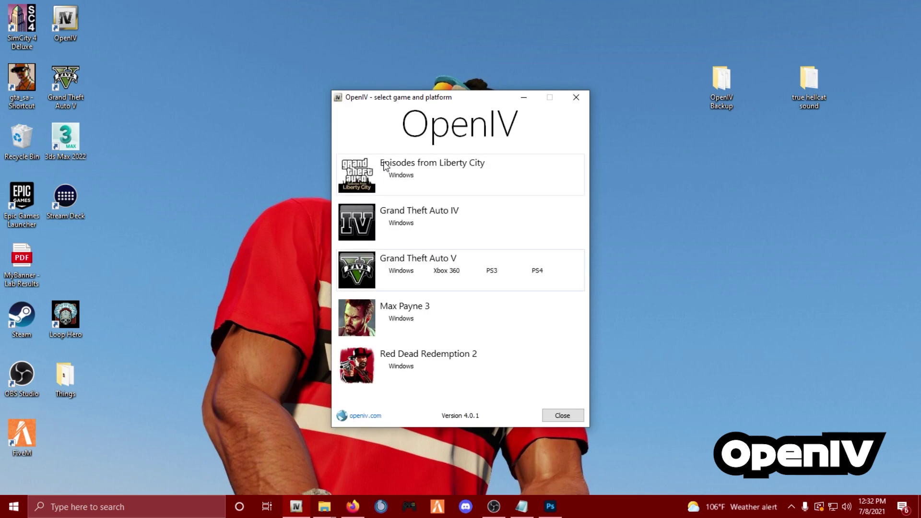
{"action": "left_click_drag", "start_coordinate": [404, 100], "coordinate": [399, 65]}
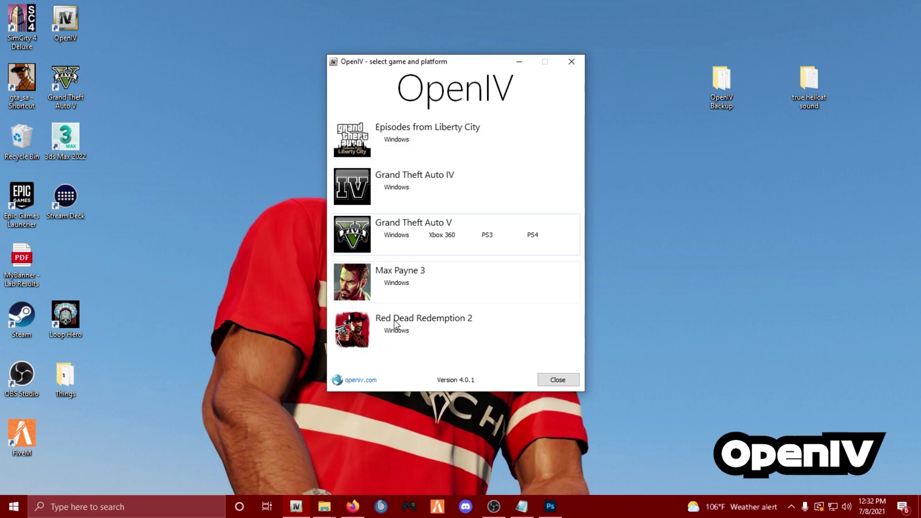
{"action": "left_click", "coordinate": [394, 236]}
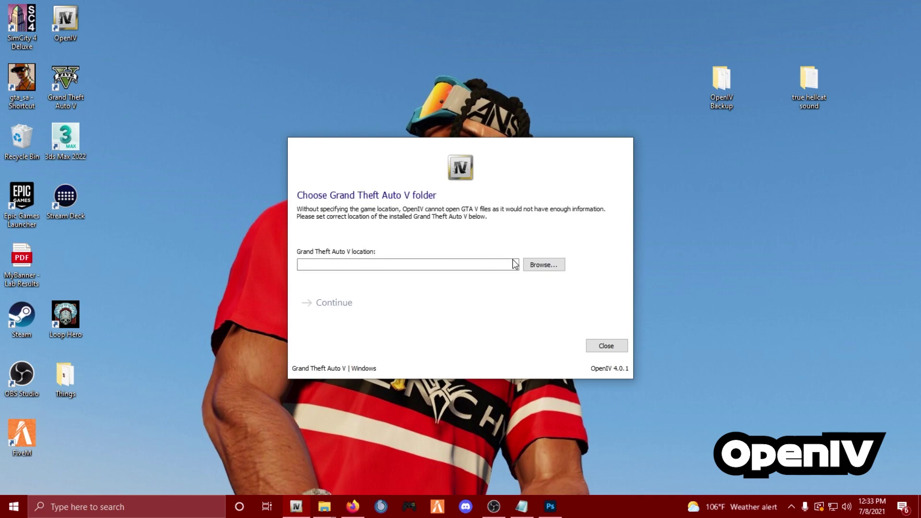
- Set the Grand Theft Auto V location to the folder C:\Program Files\Epic Games\GTAV
{"action": "left_click", "coordinate": [541, 266]}
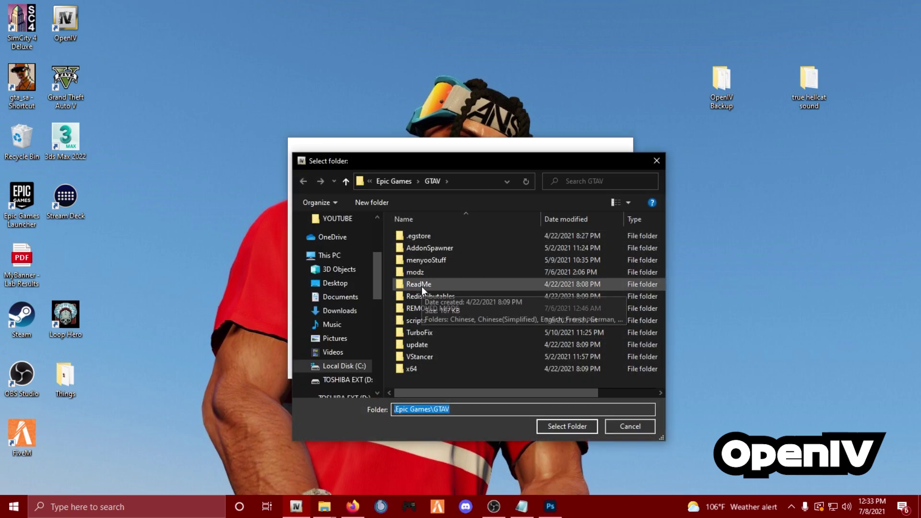
{"action": "left_click", "coordinate": [358, 367]}
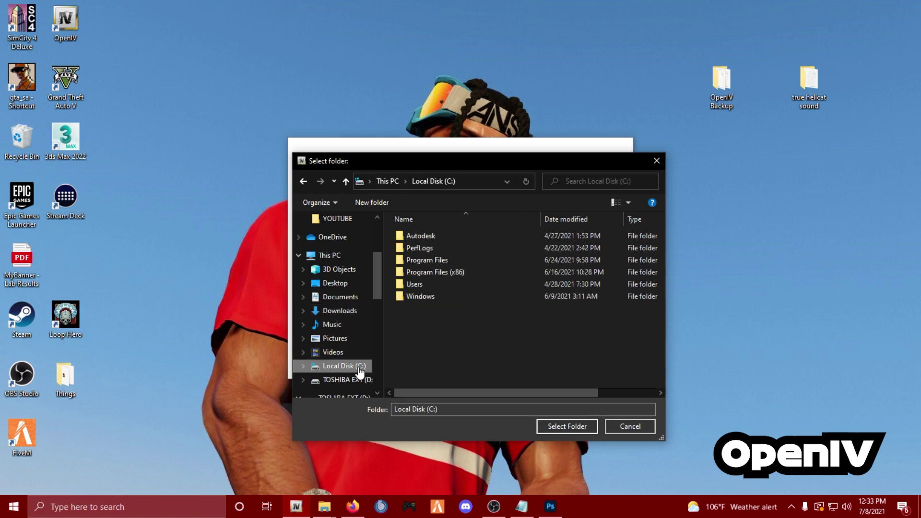
{"action": "double_click", "coordinate": [431, 261]}
{"action": "left_click", "coordinate": [421, 315]}
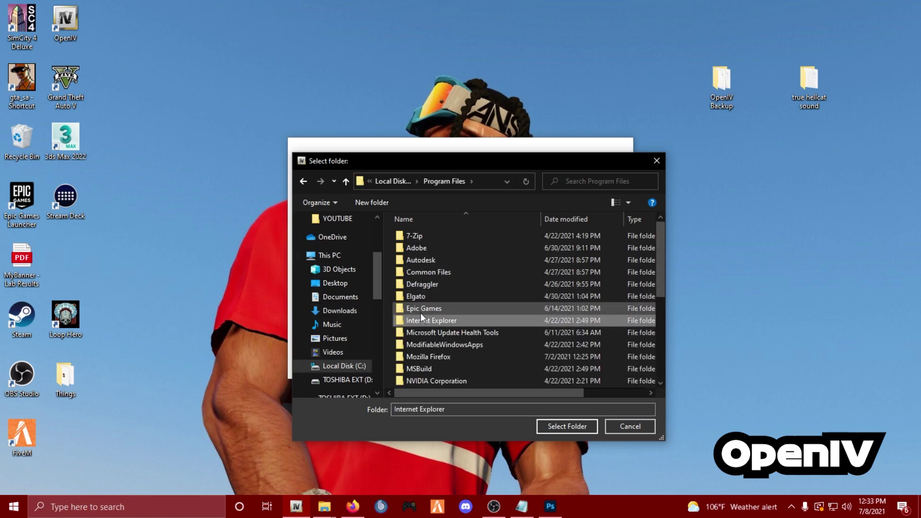
{"action": "double_click", "coordinate": [420, 311]}
{"action": "double_click", "coordinate": [420, 236]}
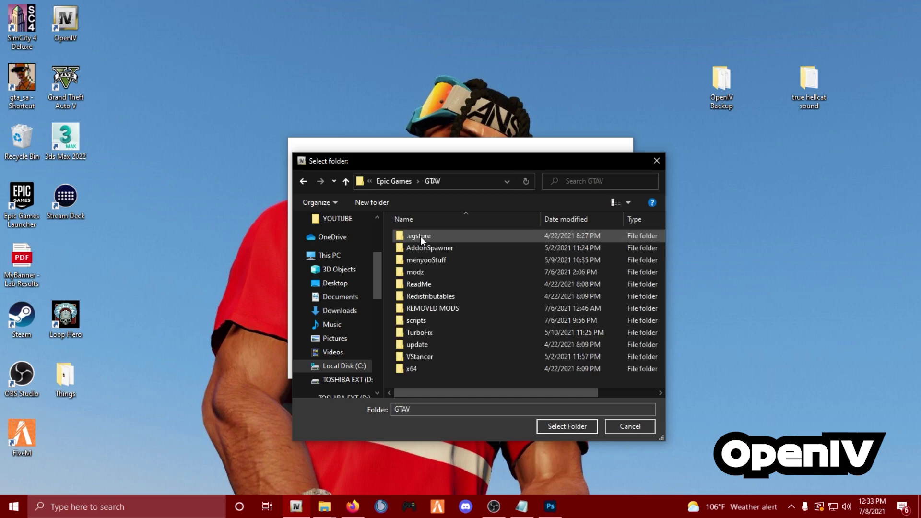
{"action": "left_click", "coordinate": [554, 423]}
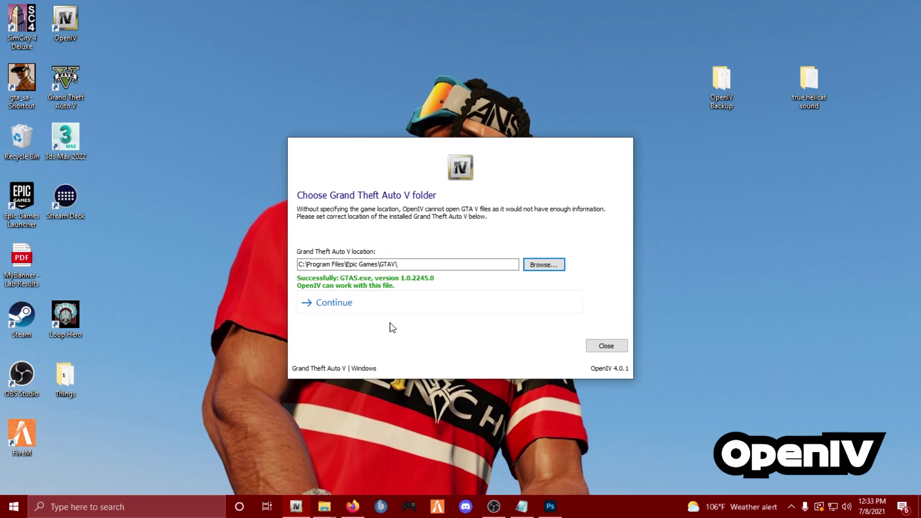
- Accept the game location, continue past the backup reminder and select the OpenIV Backup folder on the desktop
{"action": "left_click", "coordinate": [336, 306]}
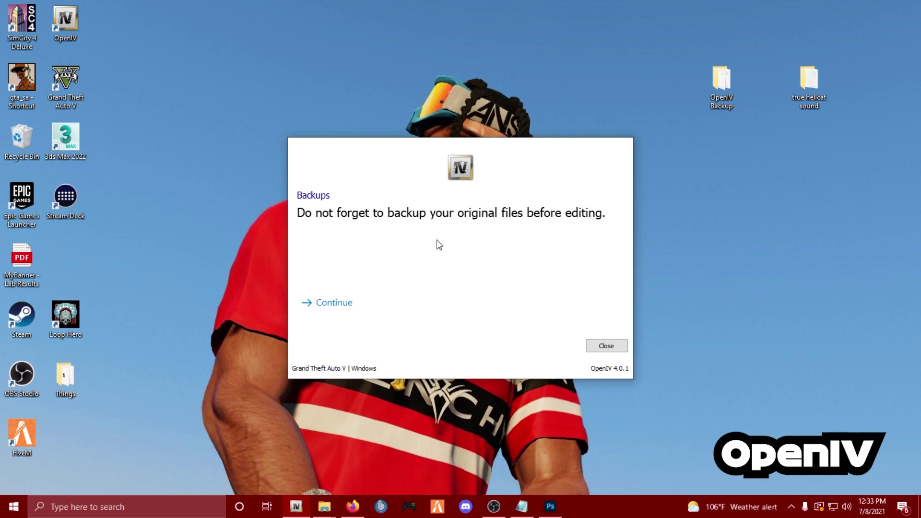
{"action": "left_click", "coordinate": [330, 305]}
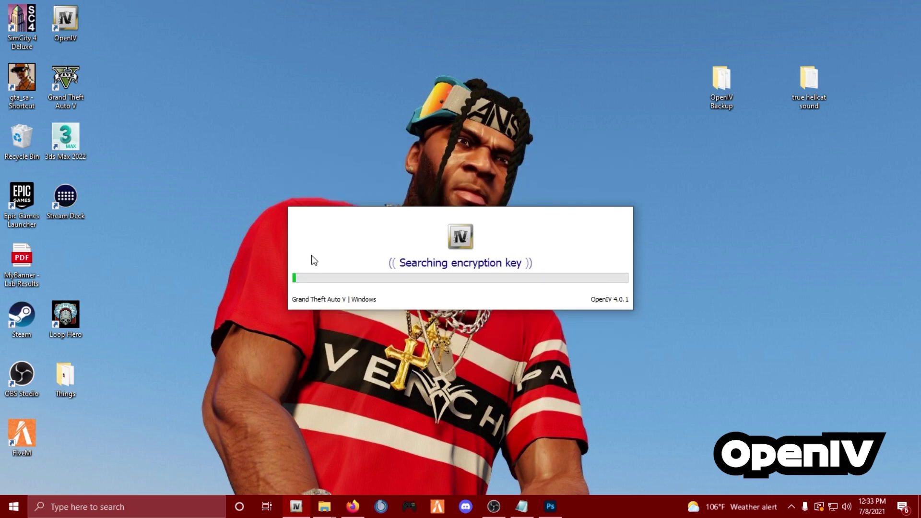
{"action": "left_click", "coordinate": [722, 84]}
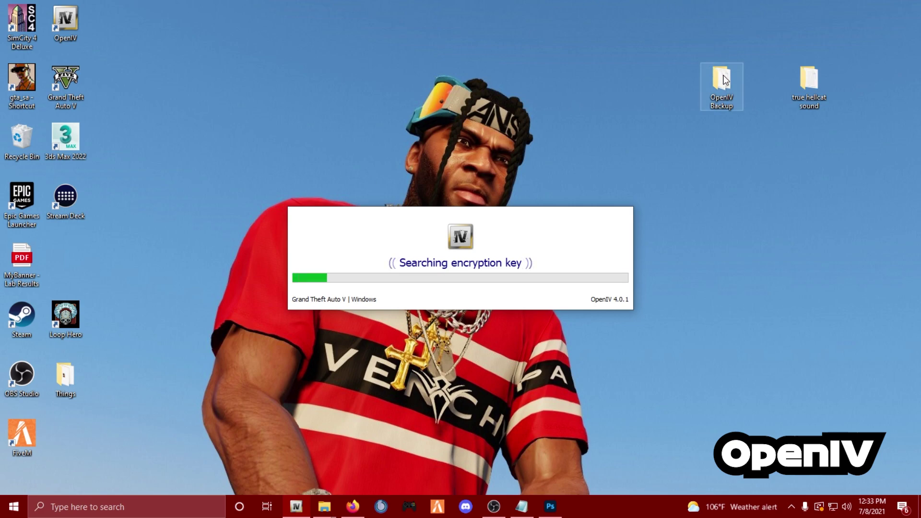